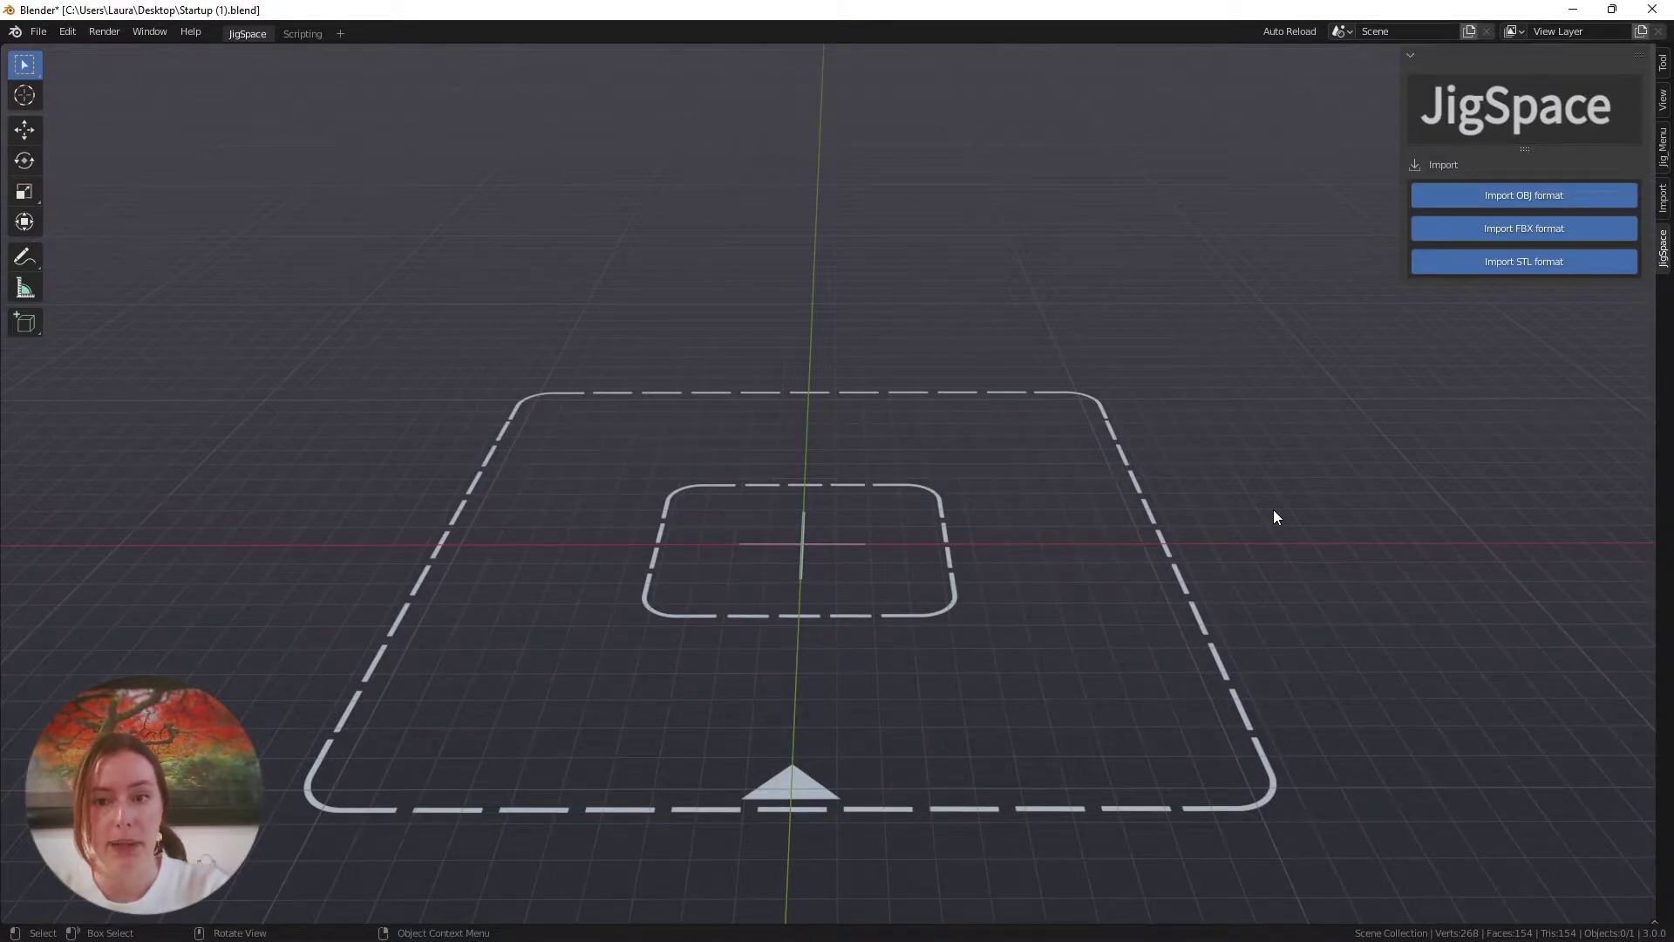
- Orbit, zoom and pan the view so the template's floor frames sit higher on screen
{"action": "mouse_move", "coordinate": [1273, 509]}
{"action": "middle_mouse_down"}
{"action": "mouse_move", "coordinate": [1106, 566]}
{"action": "mouse_move", "coordinate": [1241, 563]}
{"action": "mouse_move", "coordinate": [1273, 529]}
{"action": "middle_mouse_up"}
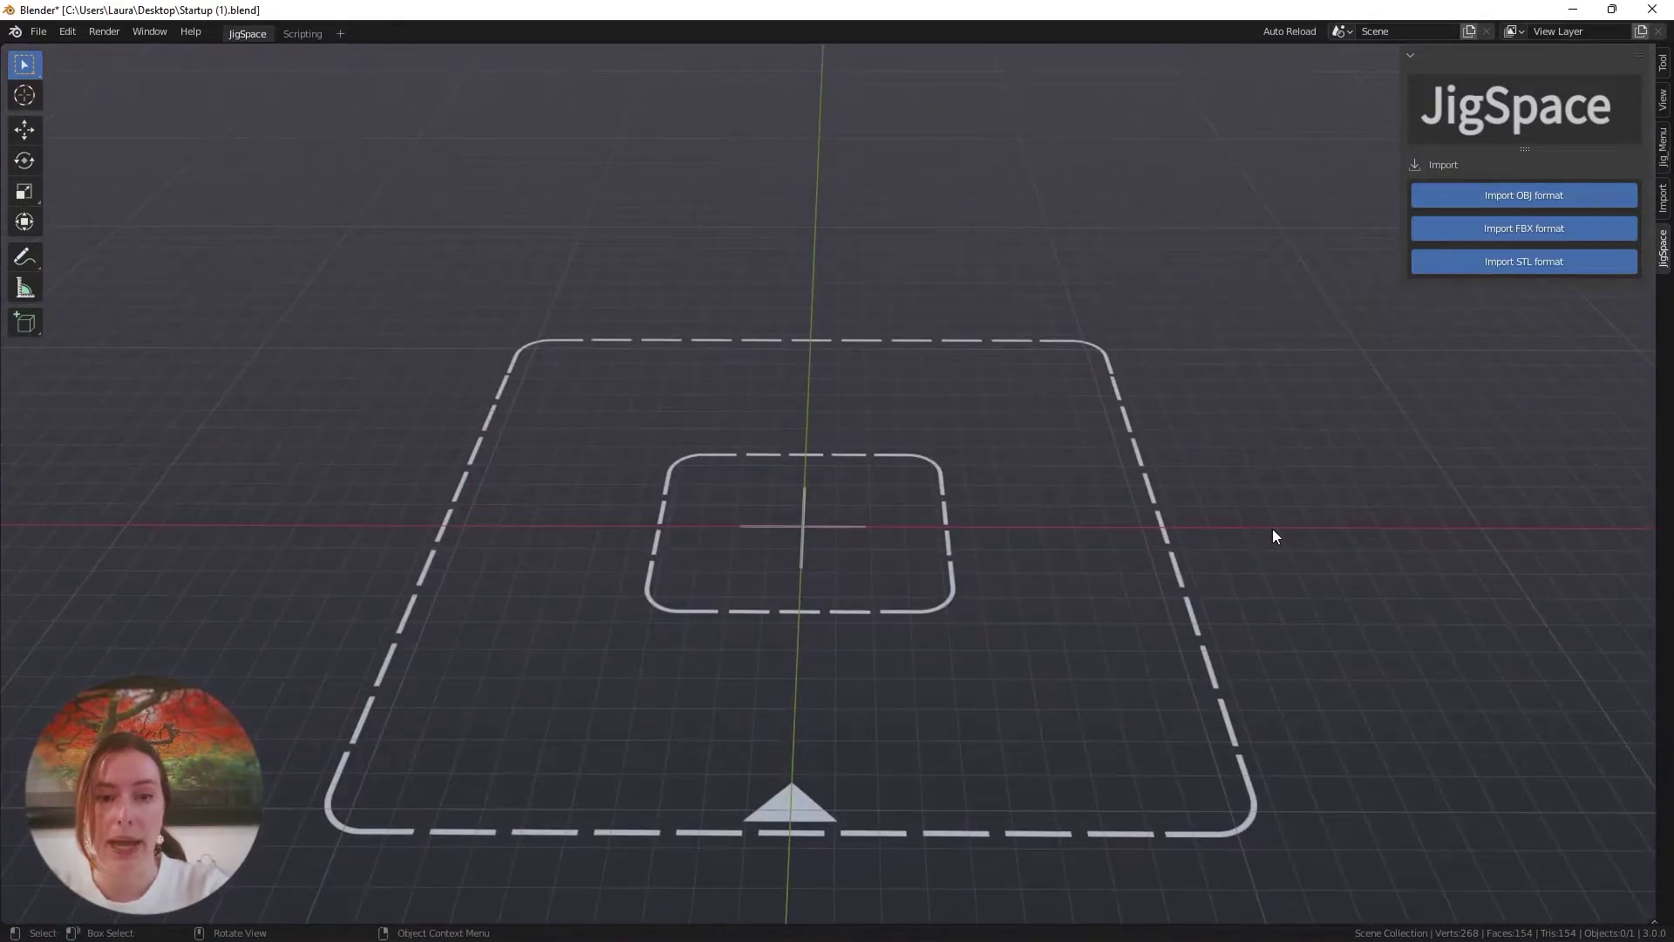
{"action": "key", "text": "shift"}
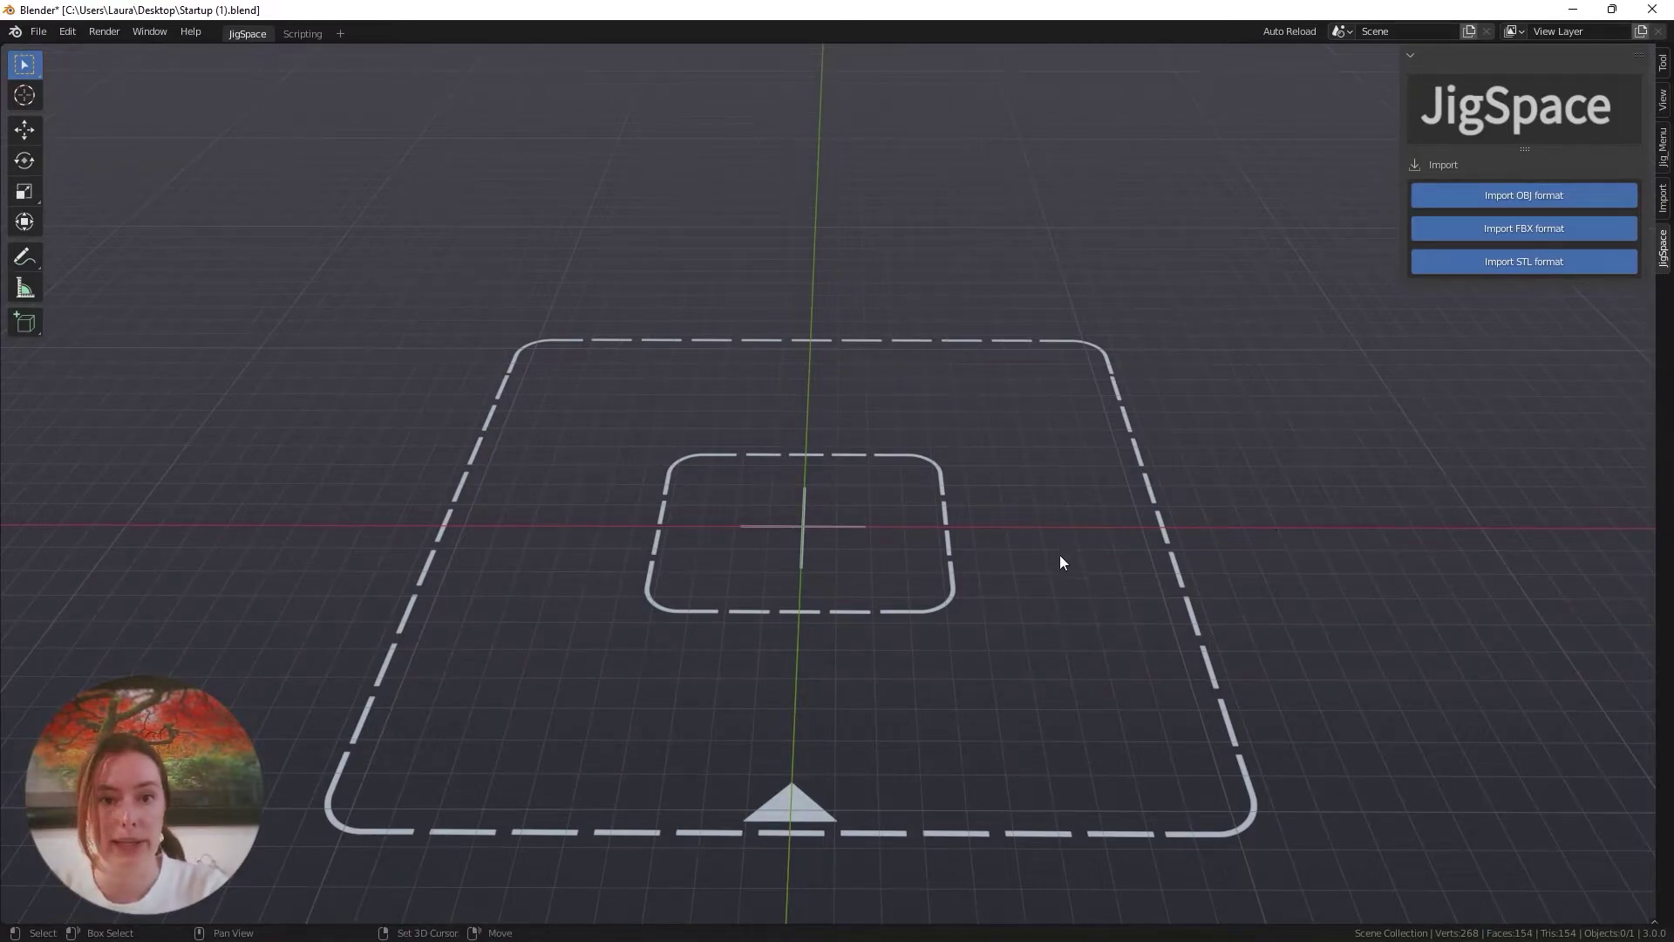
{"action": "middle_click_drag", "start_coordinate": [1062, 562], "coordinate": [1088, 591], "text": "shift"}
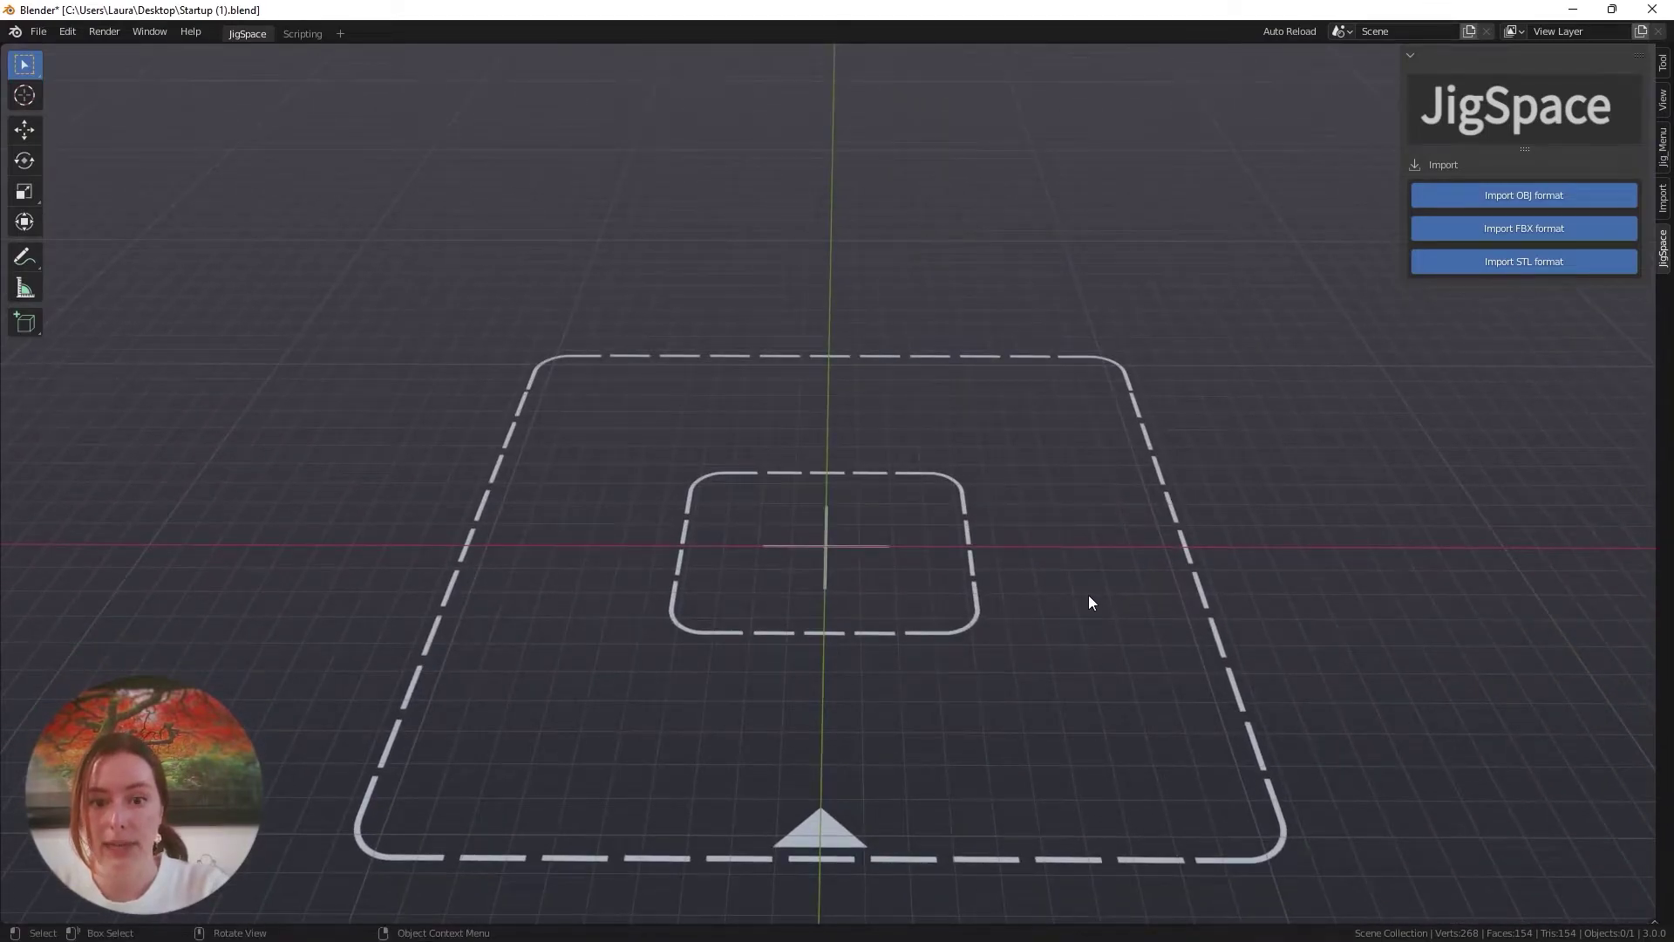
{"action": "scroll", "coordinate": [1088, 596], "scroll_direction": "up", "scroll_amount": 3}
{"action": "scroll", "coordinate": [1088, 596], "scroll_direction": "down", "scroll_amount": 4}
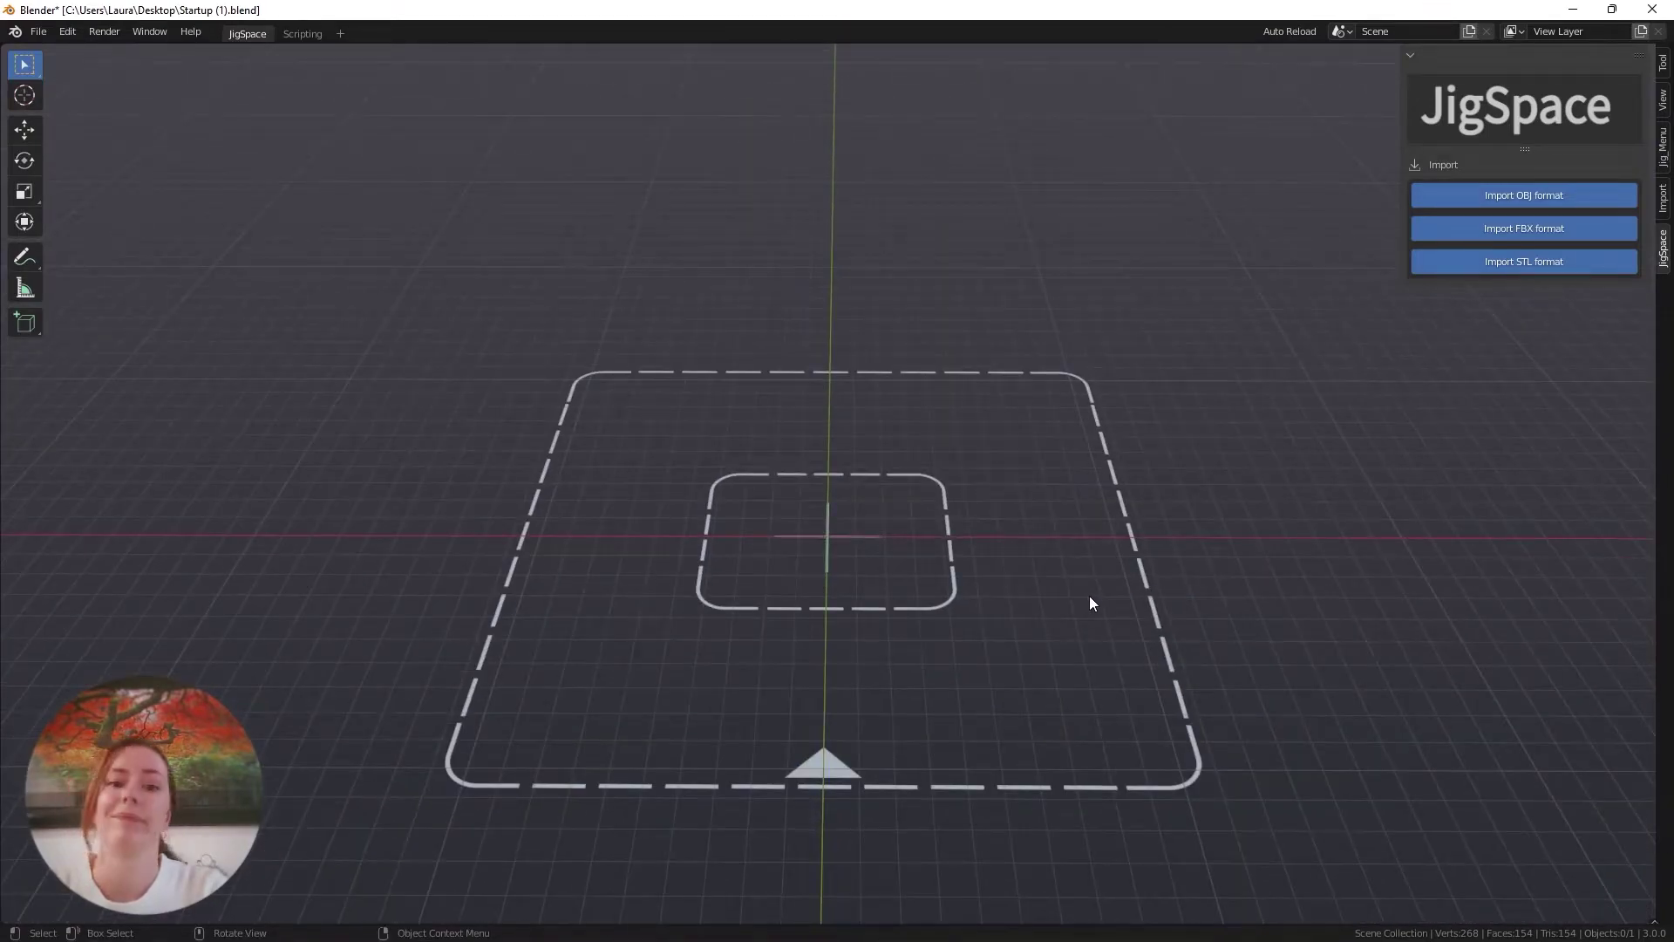
{"action": "middle_click_drag", "start_coordinate": [1089, 594], "coordinate": [1090, 571], "text": "shift"}
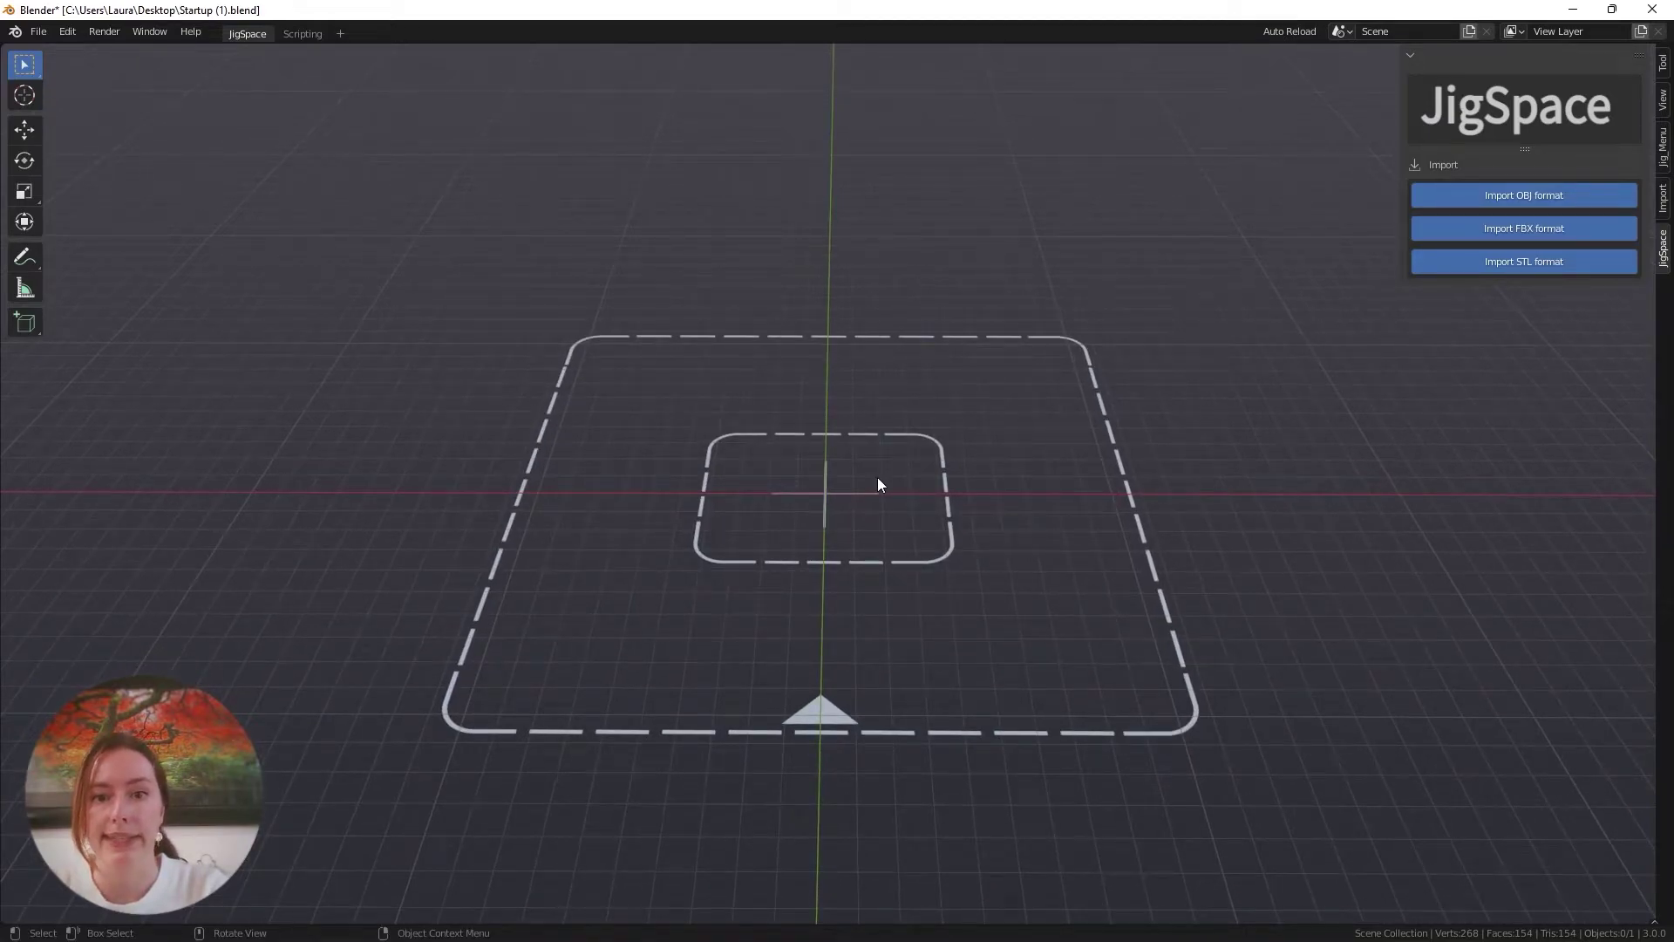
- Import Hairdryer Base model.obj from the Class 2 Models folder via the JigSpace OBJ importer
{"action": "left_click", "coordinate": [1444, 204]}
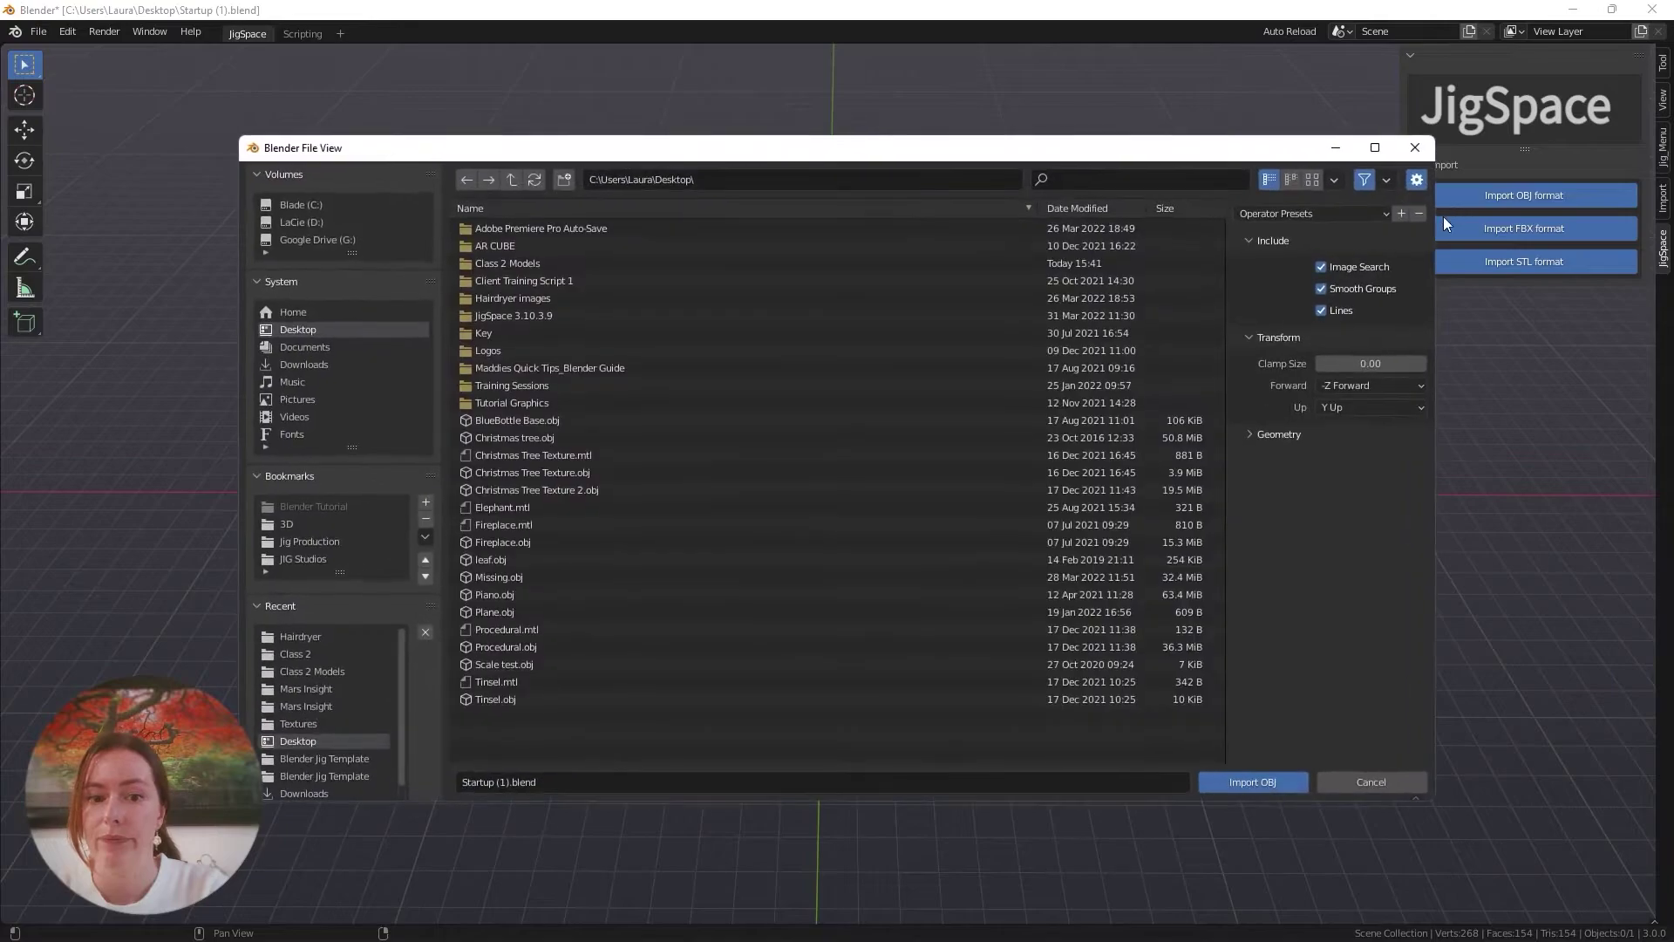
{"action": "left_click", "coordinate": [296, 636]}
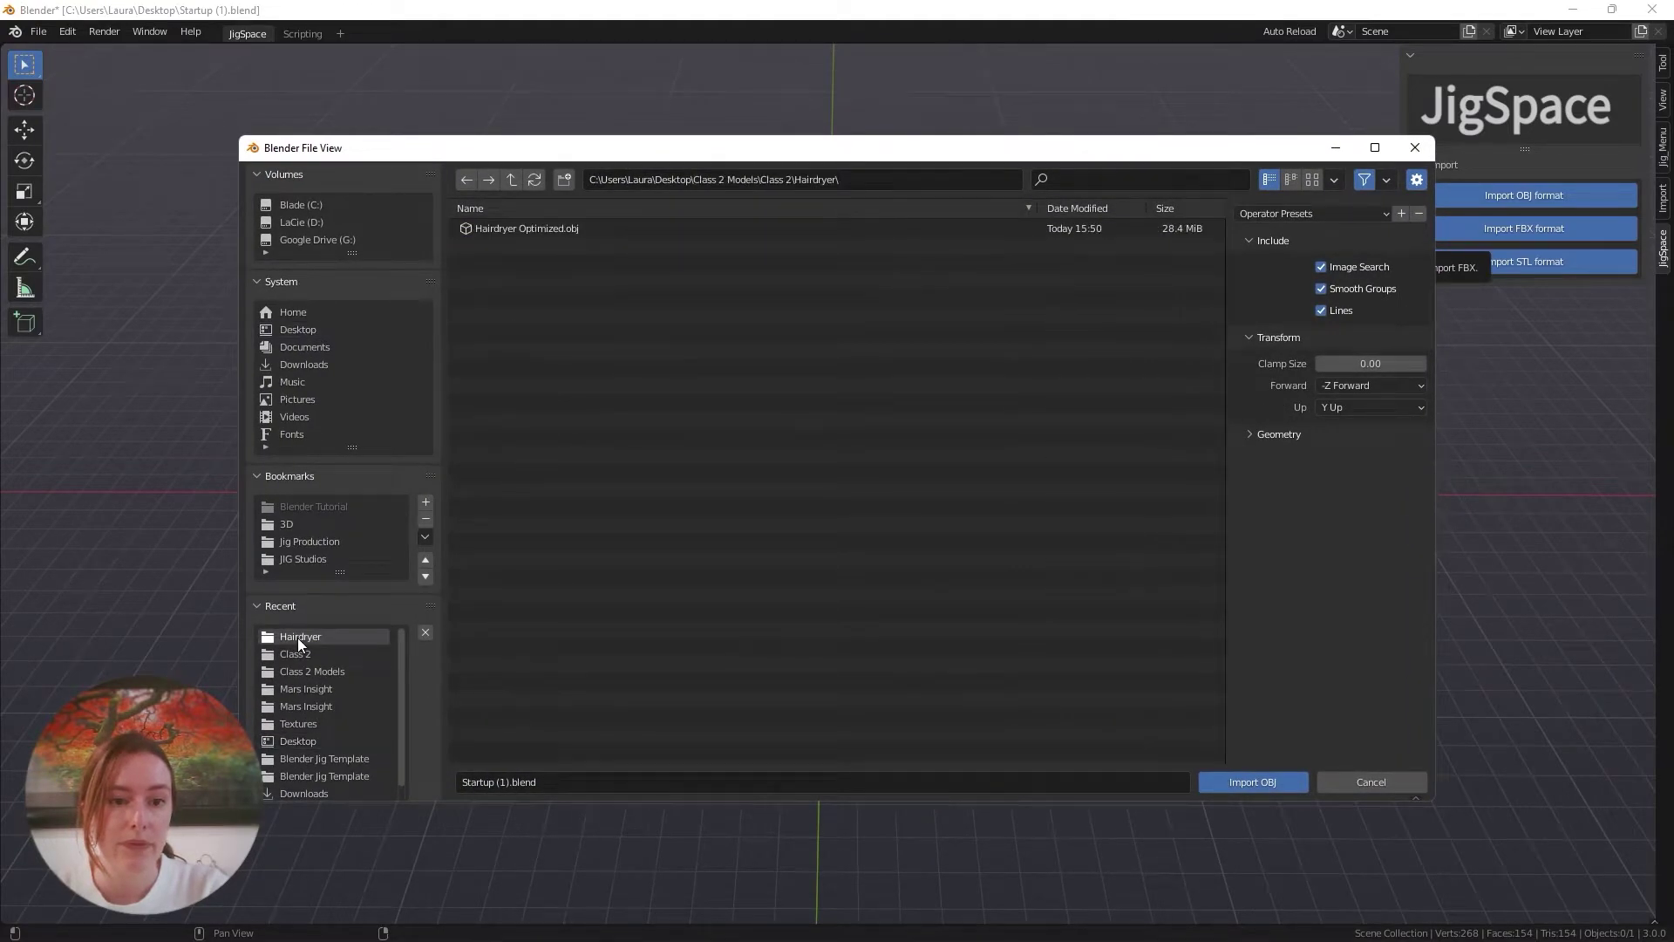
{"action": "left_click", "coordinate": [516, 185]}
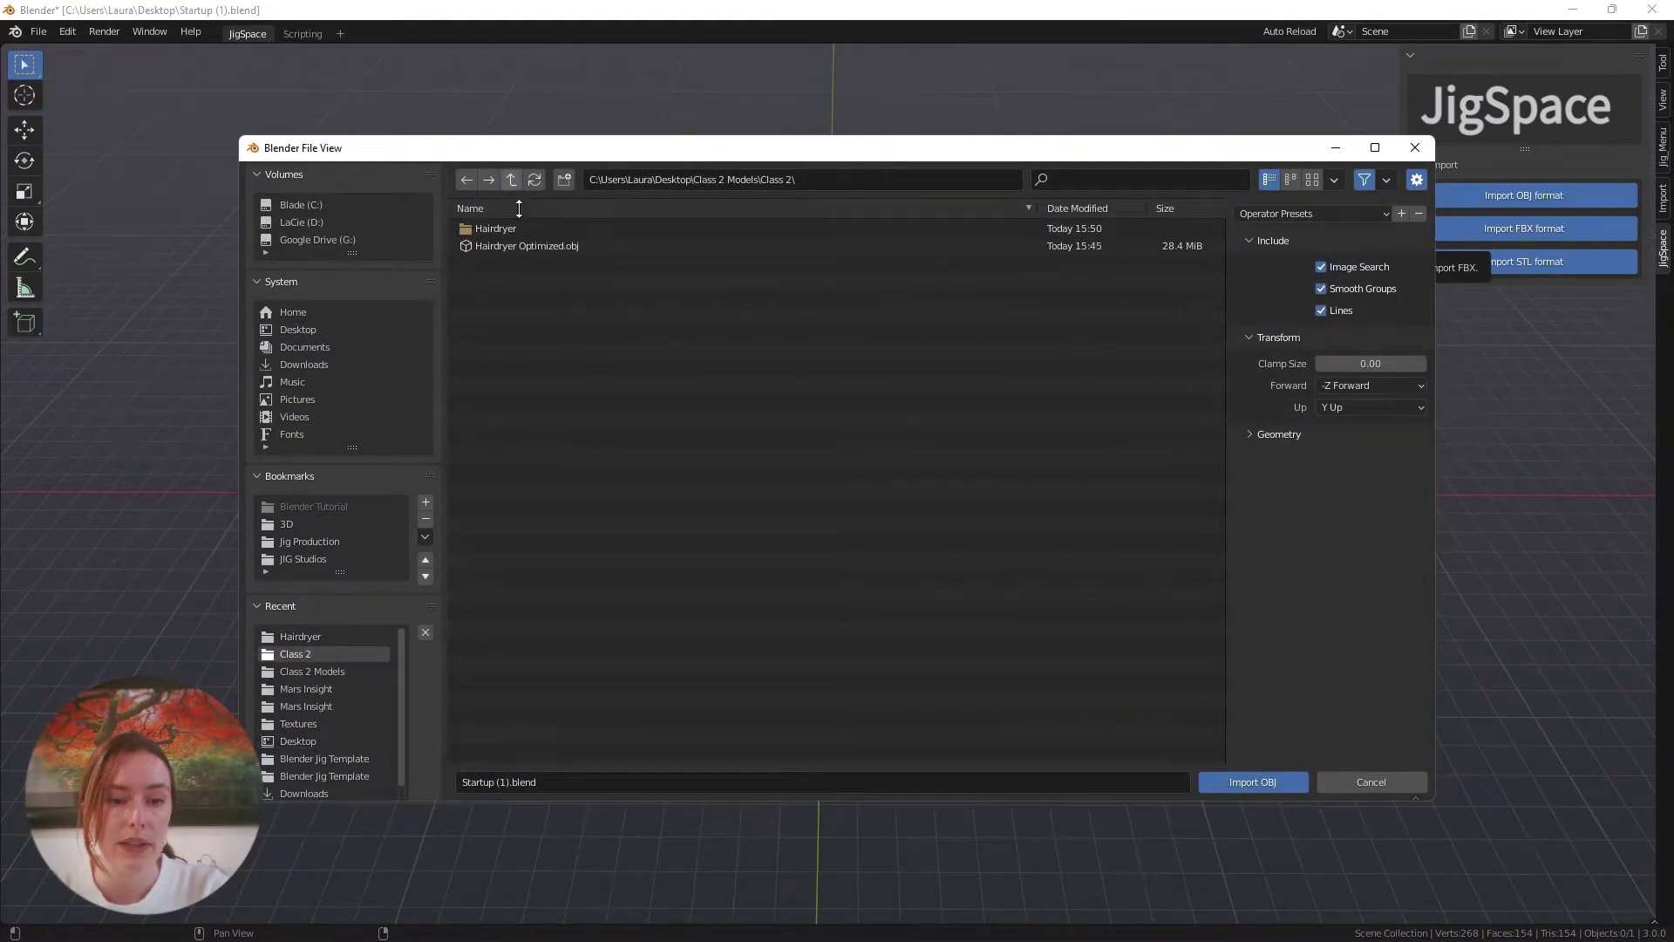
{"action": "left_click", "coordinate": [516, 185]}
{"action": "left_click", "coordinate": [539, 263]}
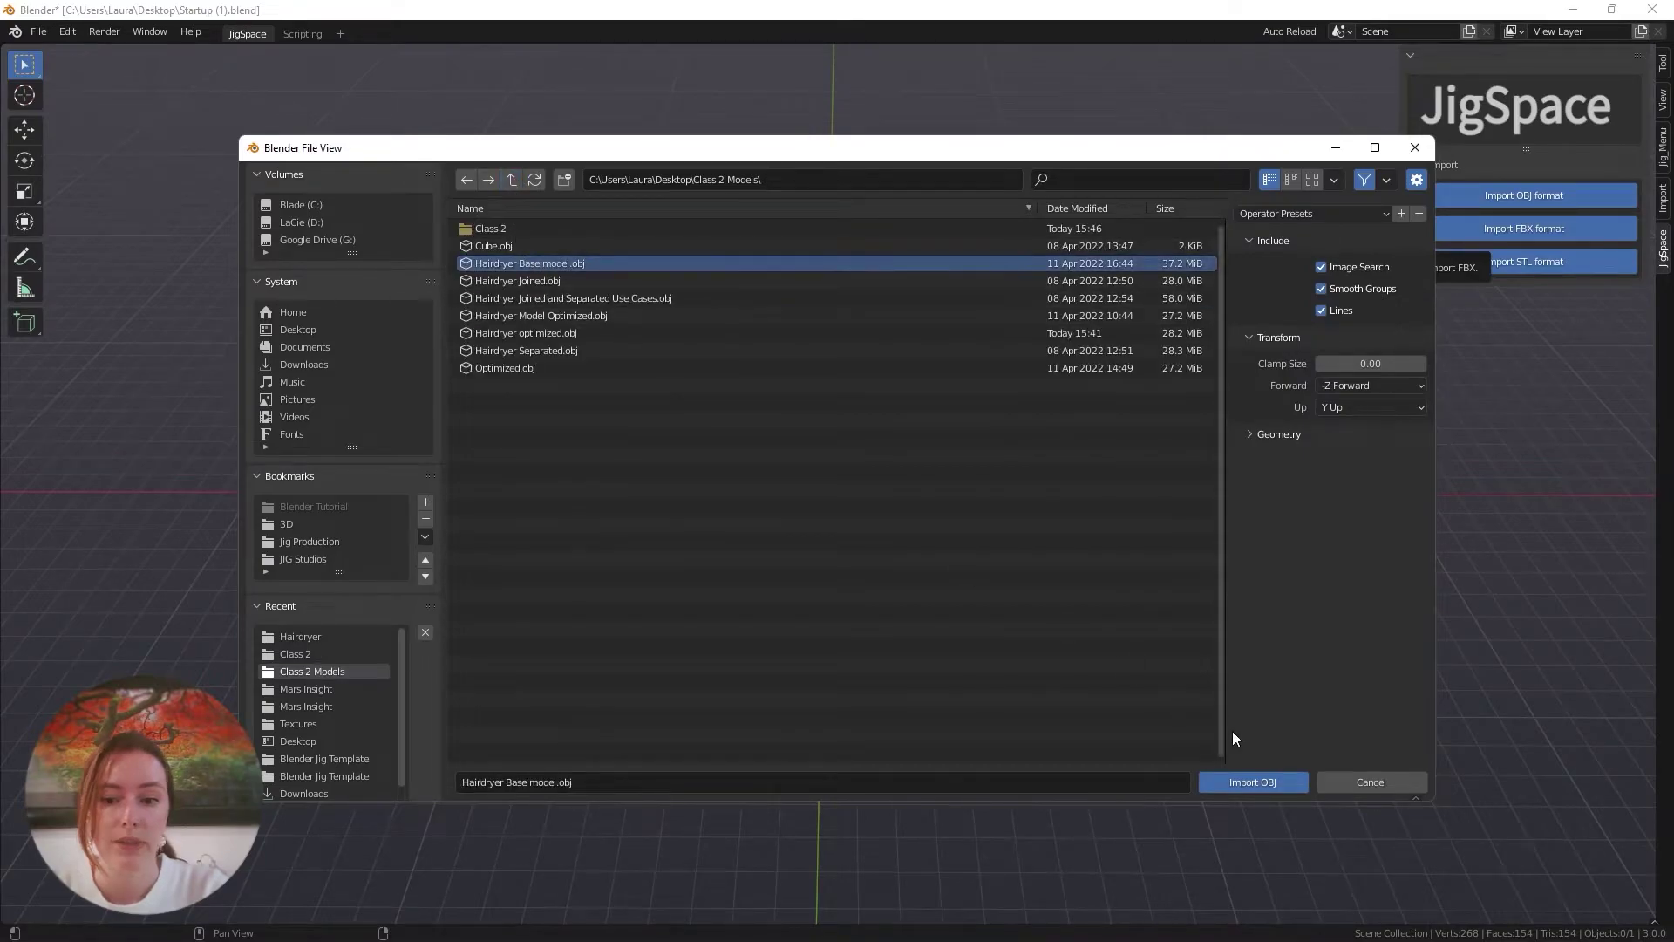
{"action": "left_click", "coordinate": [1253, 781]}
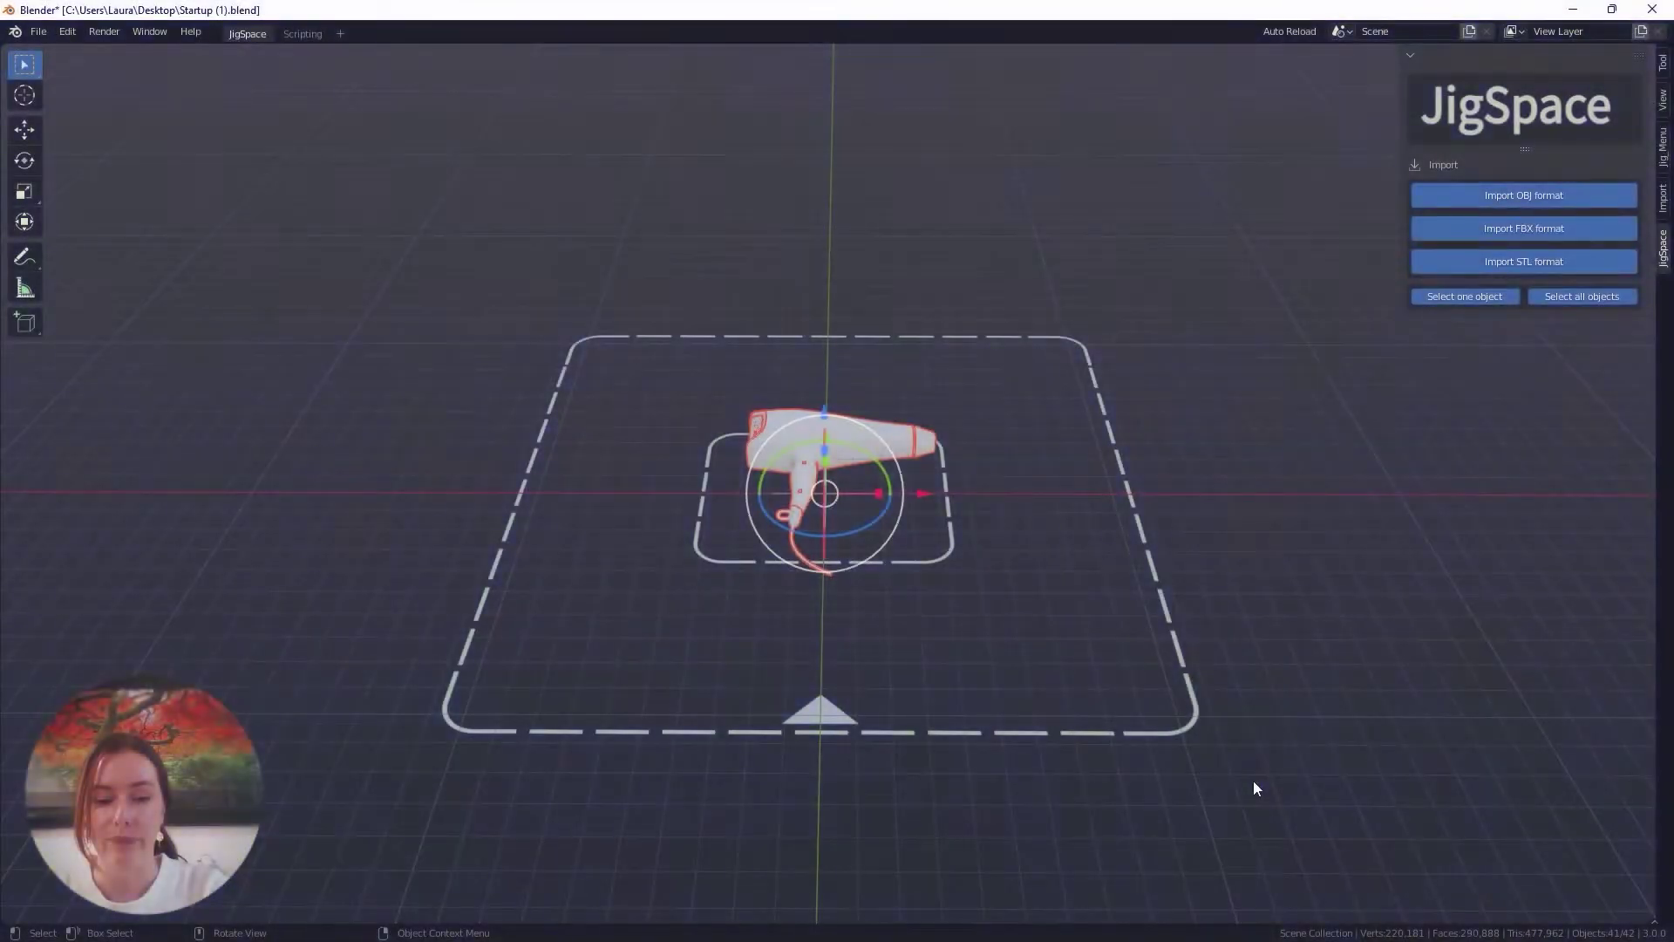
{"action": "middle_click_drag", "start_coordinate": [1207, 695], "coordinate": [889, 504]}
{"action": "scroll", "coordinate": [1069, 553], "scroll_direction": "up", "scroll_amount": 4}
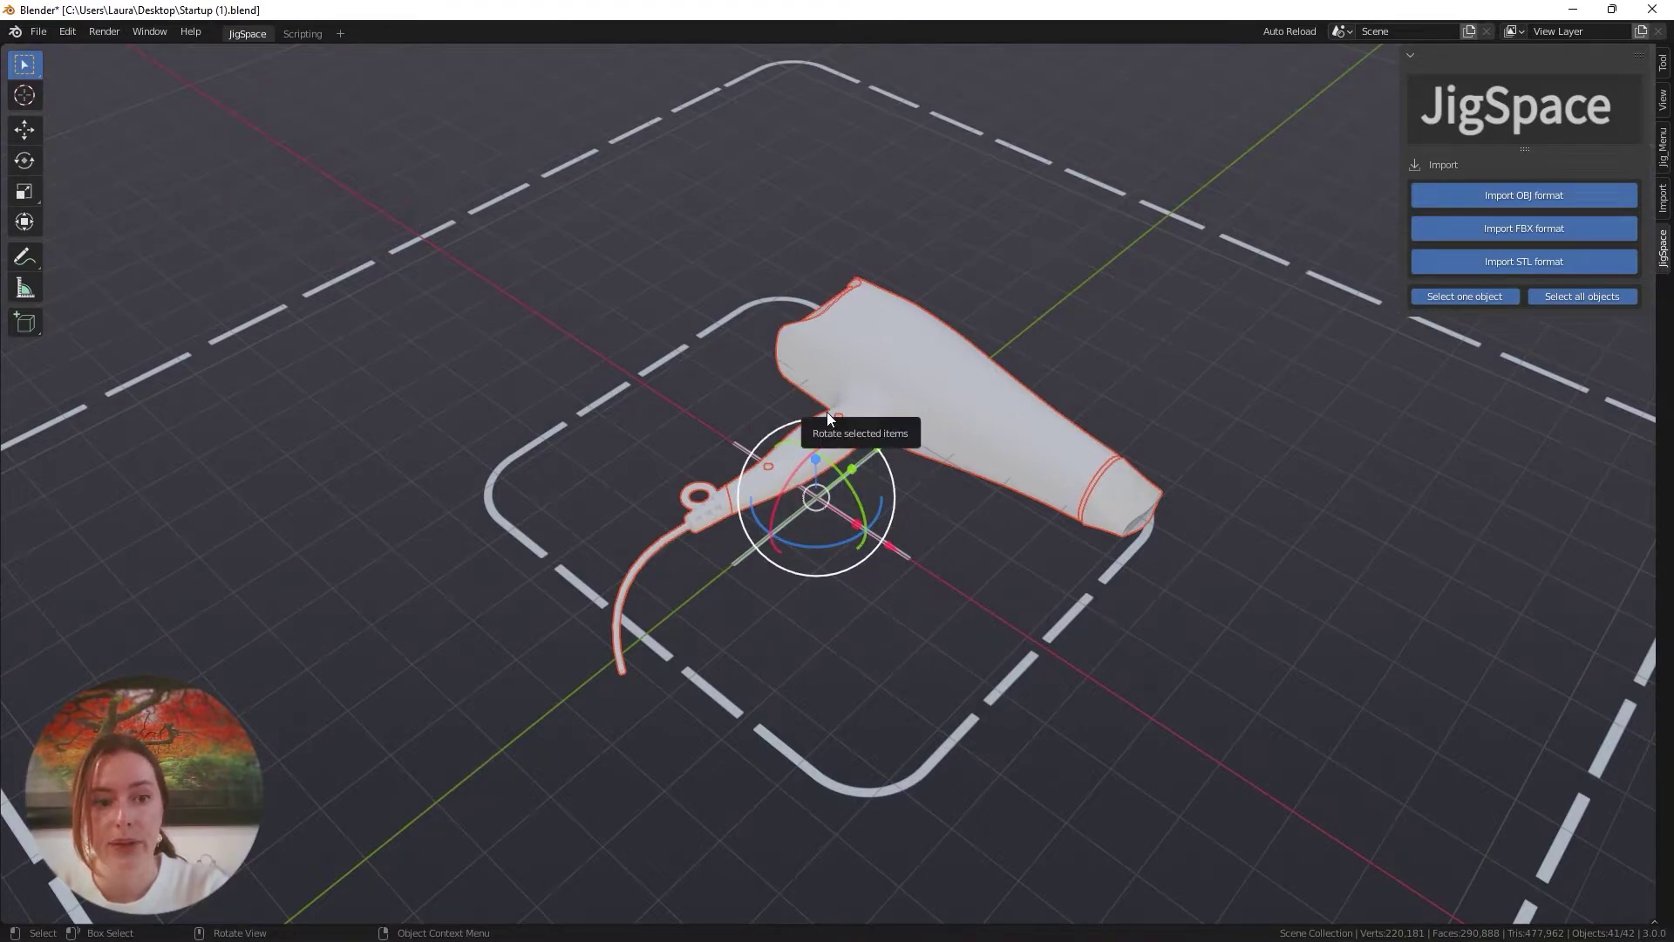
{"action": "middle_click_drag", "start_coordinate": [870, 431], "coordinate": [844, 483]}
{"action": "left_click_drag", "start_coordinate": [897, 494], "coordinate": [808, 526]}
{"action": "left_click", "coordinate": [882, 502]}
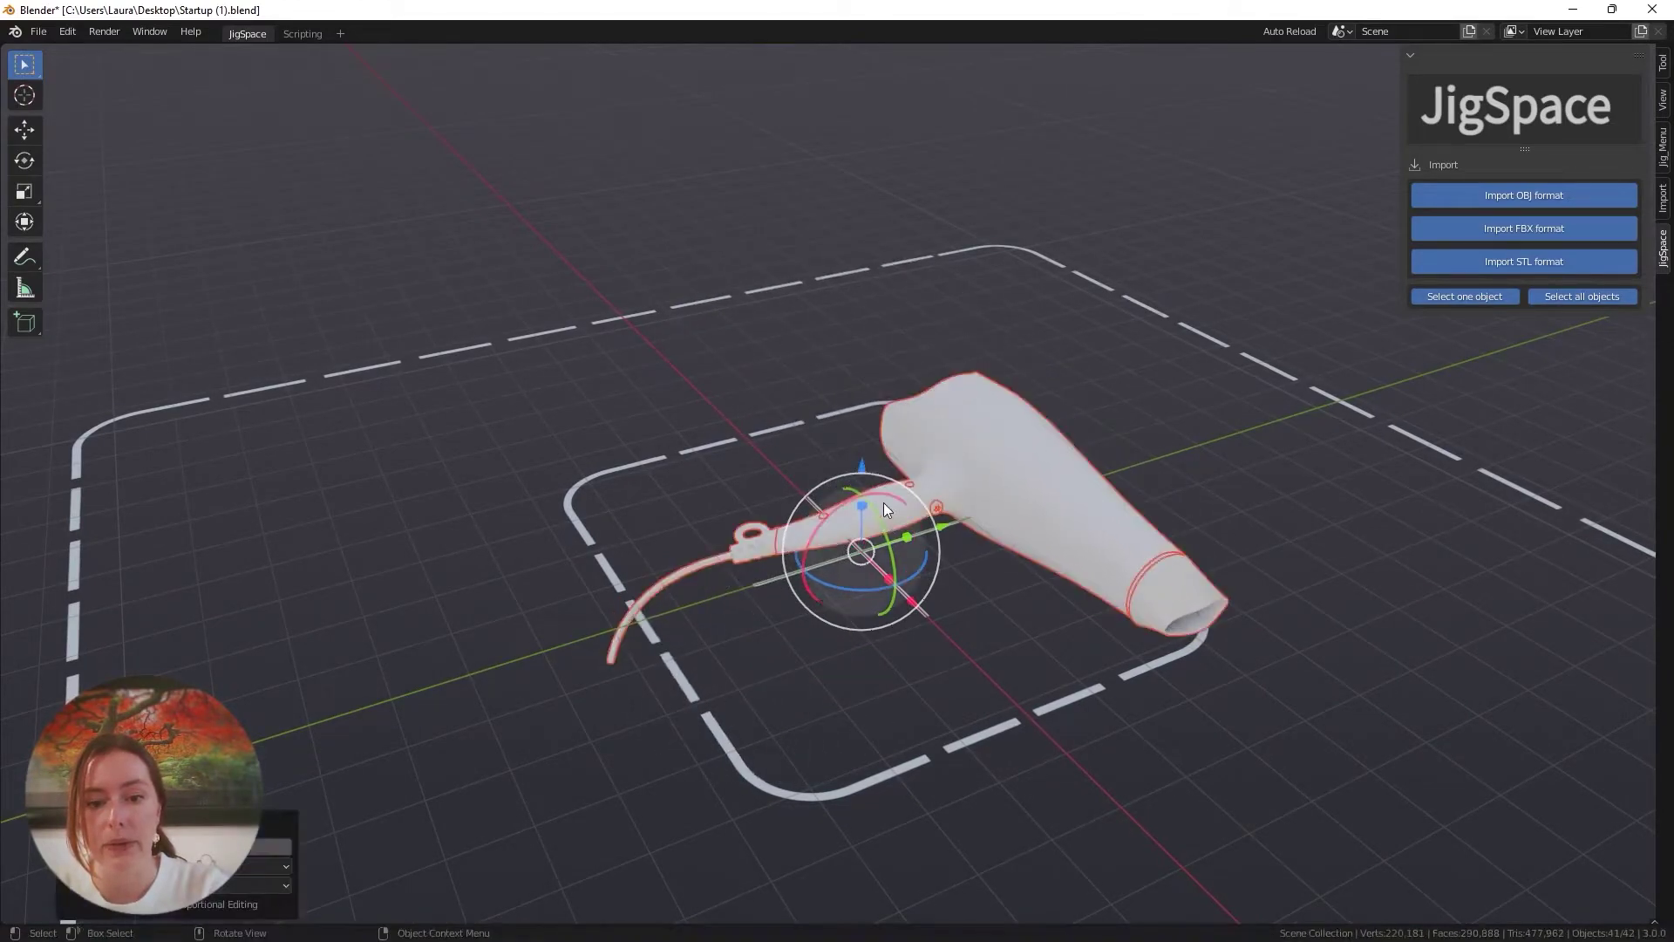
{"action": "key", "text": "g"}
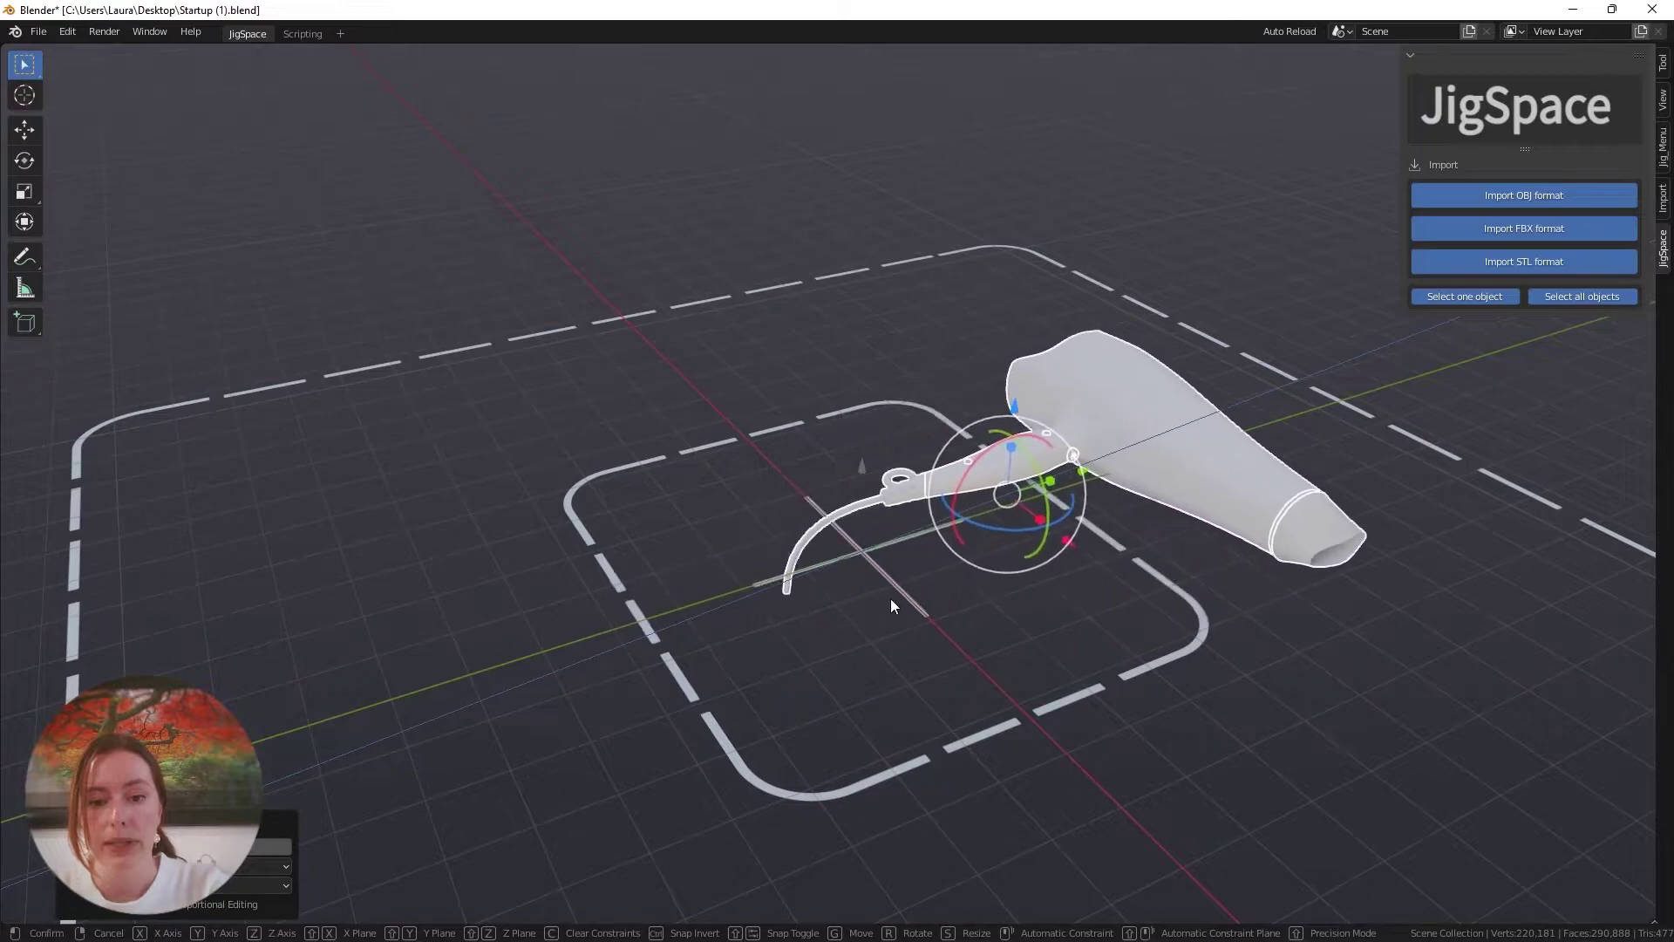
{"action": "left_click", "coordinate": [894, 596]}
{"action": "key", "text": "ctrl+z"}
{"action": "key", "text": "ctrl+shift+z"}
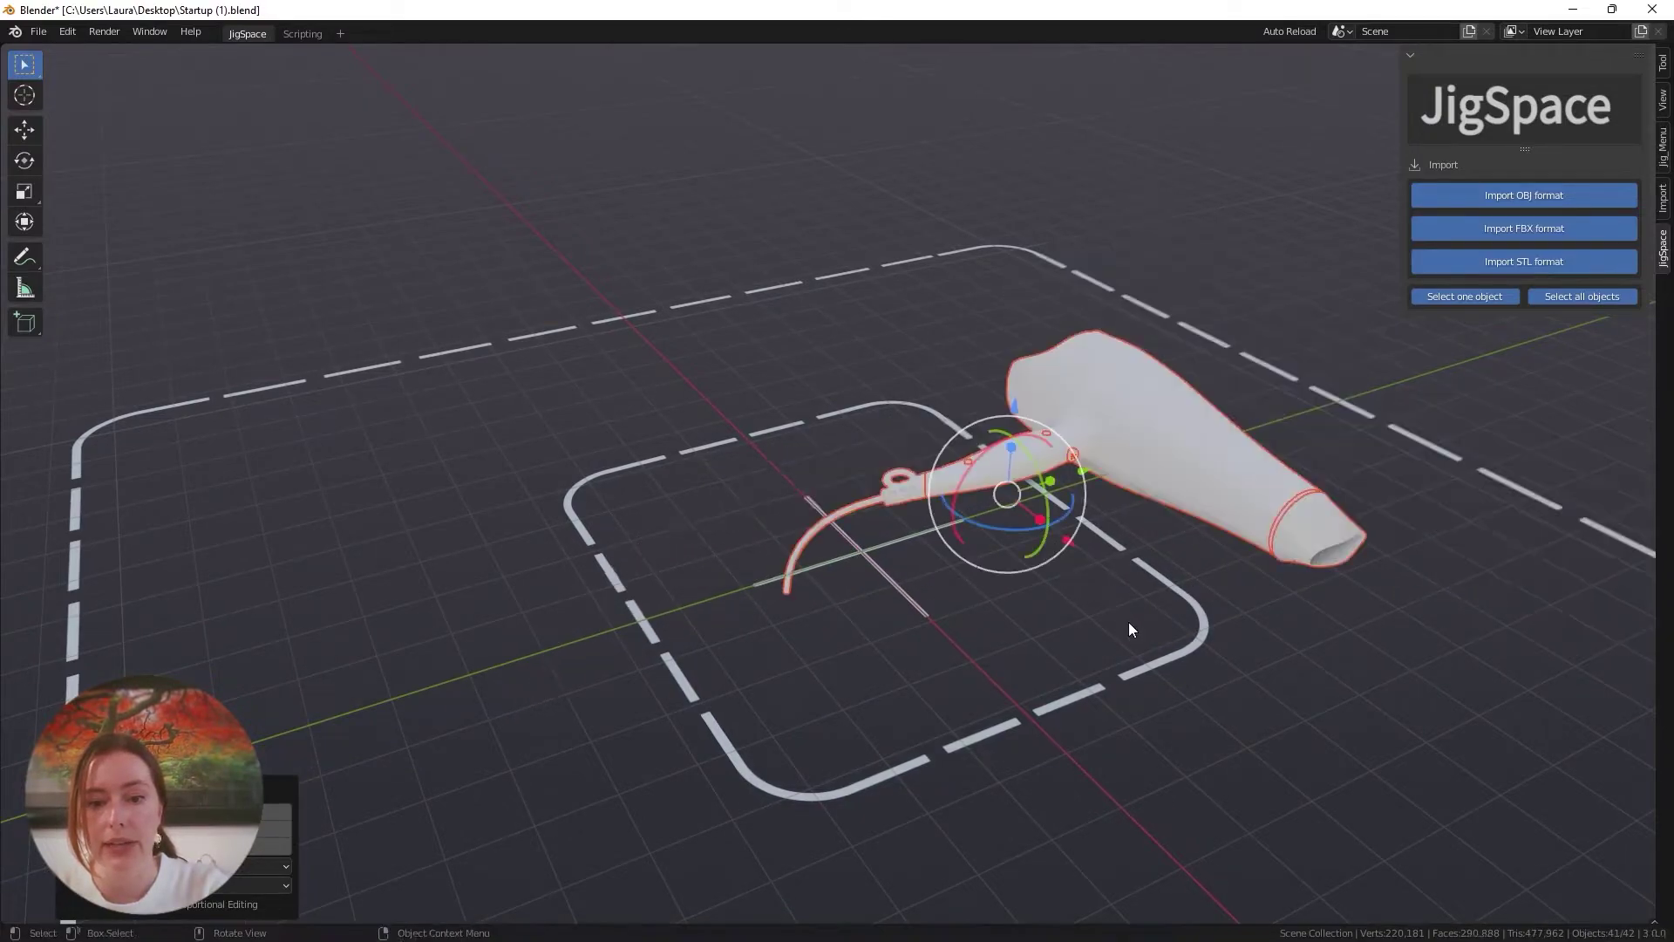
{"action": "key", "text": "ctrl+z"}
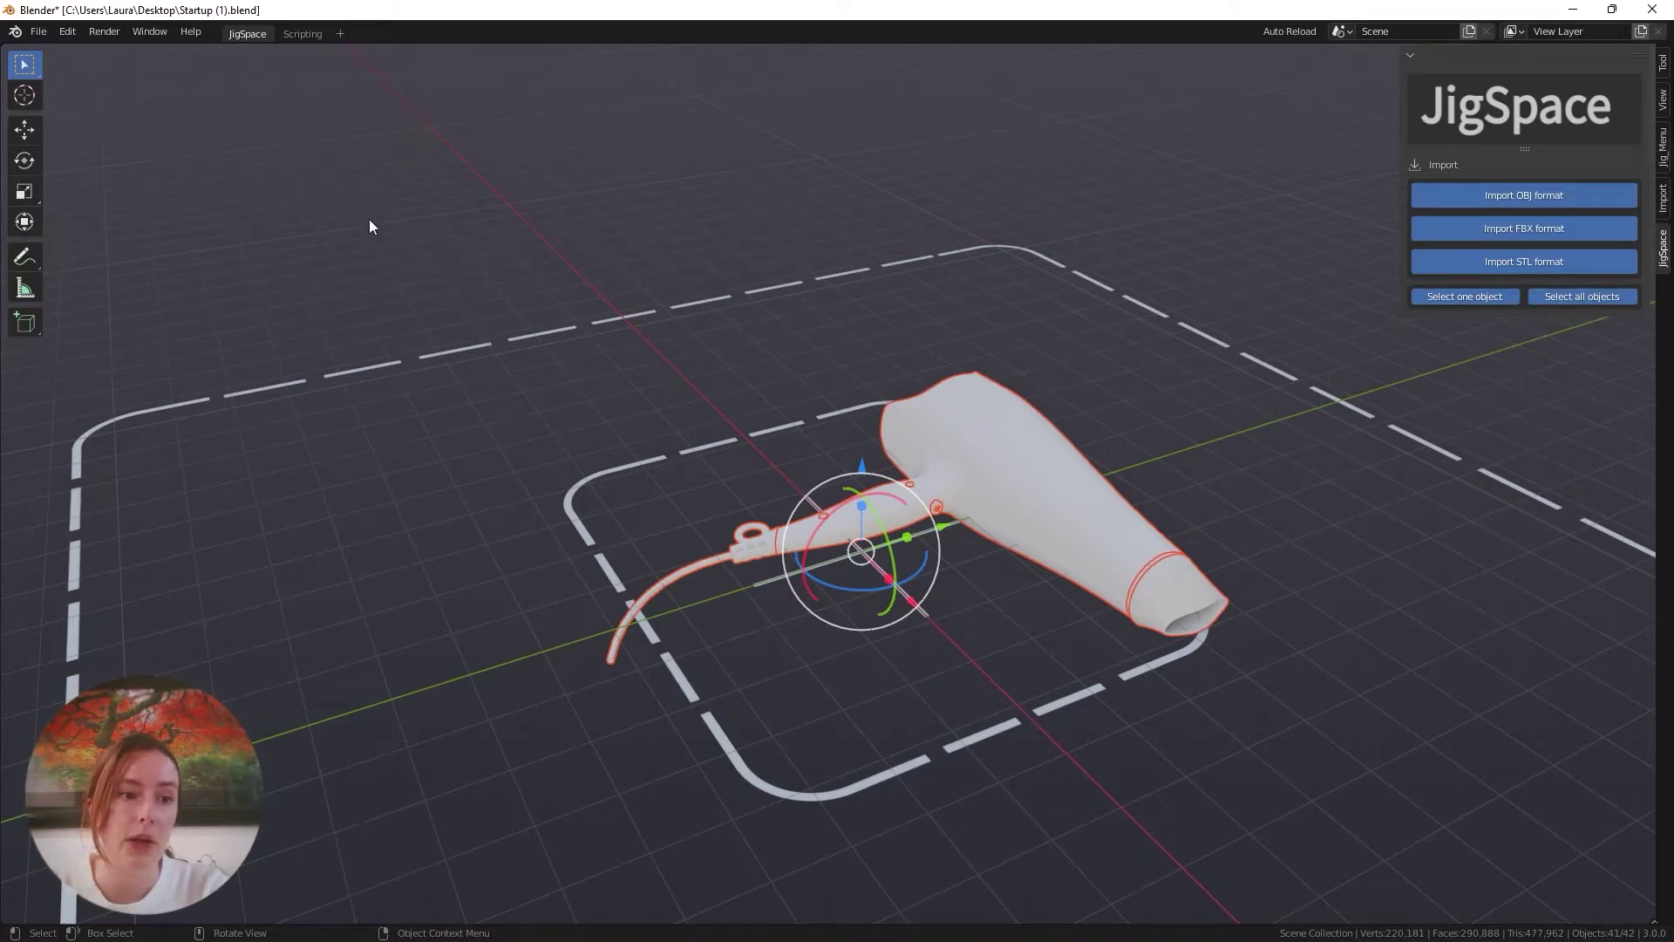
- Cycle through Move, Rotate and Scale to activate the Transform tool, then show the selection tools
{"action": "left_click", "coordinate": [25, 133]}
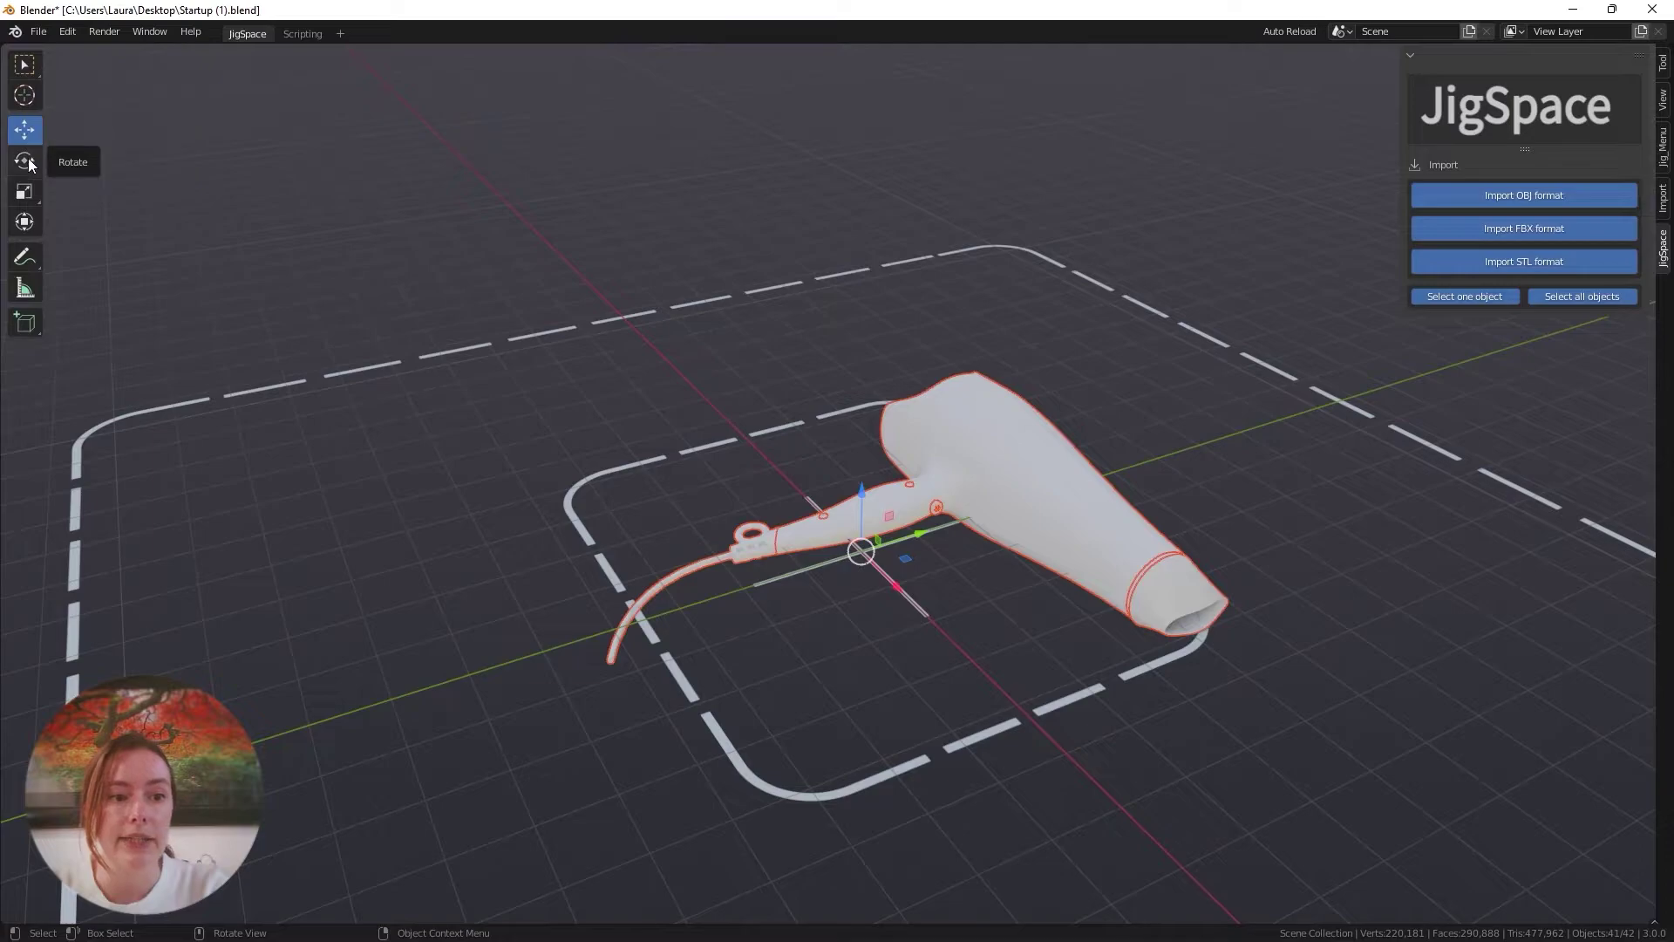
{"action": "left_click", "coordinate": [26, 161]}
{"action": "left_click", "coordinate": [26, 192]}
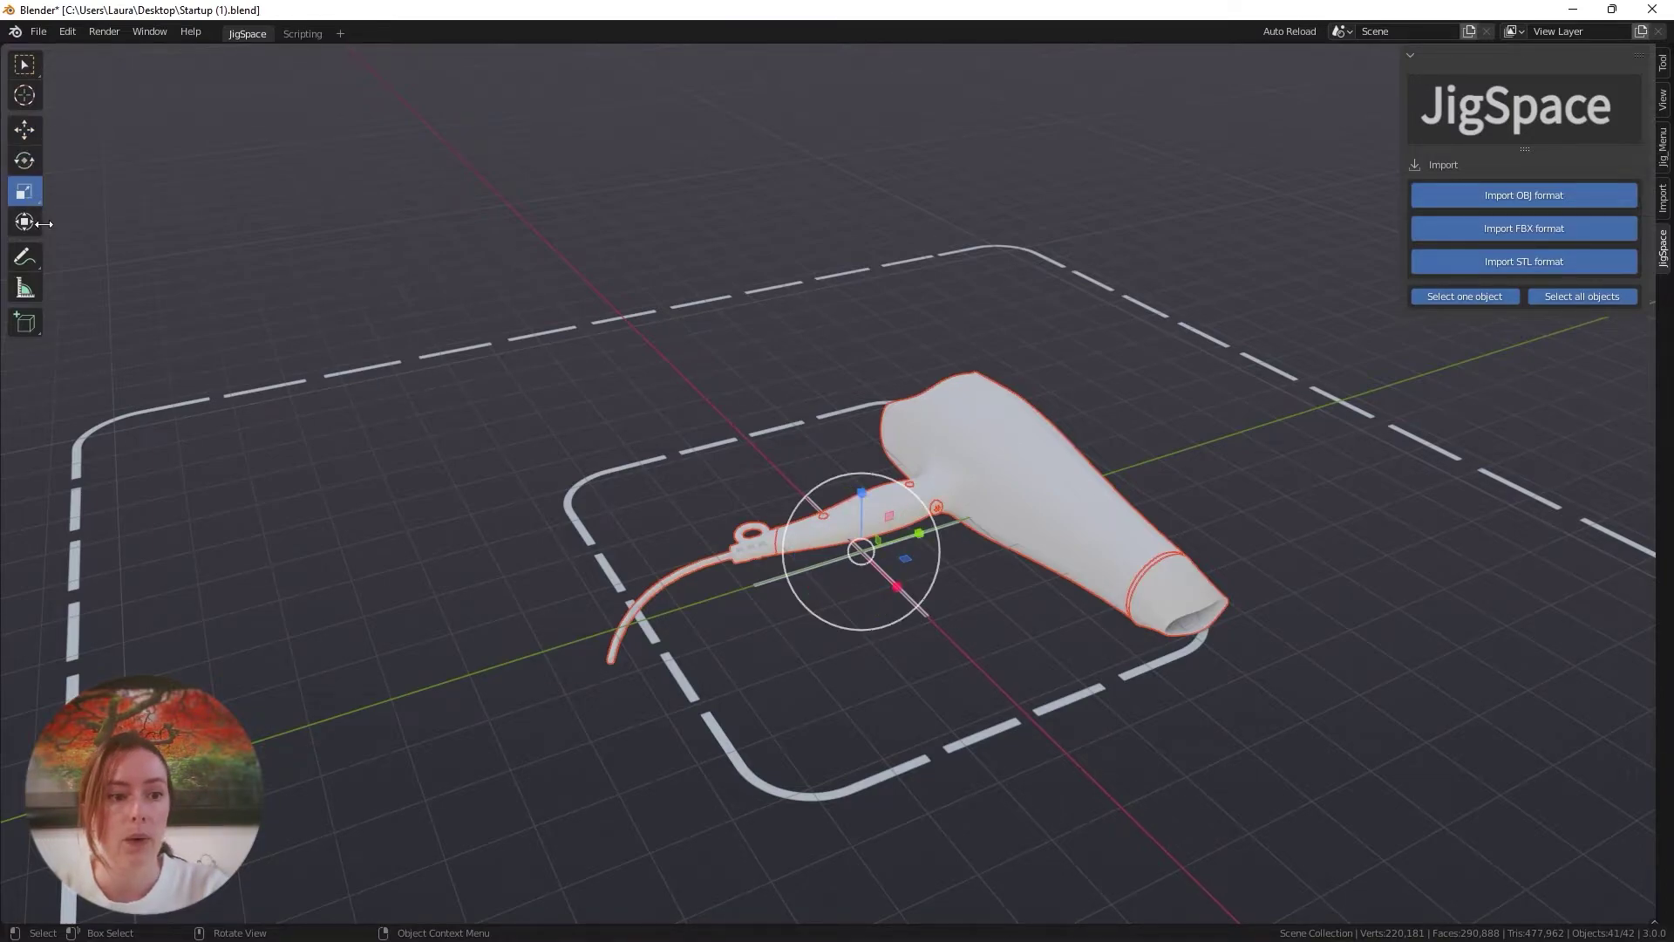
{"action": "left_click", "coordinate": [27, 223]}
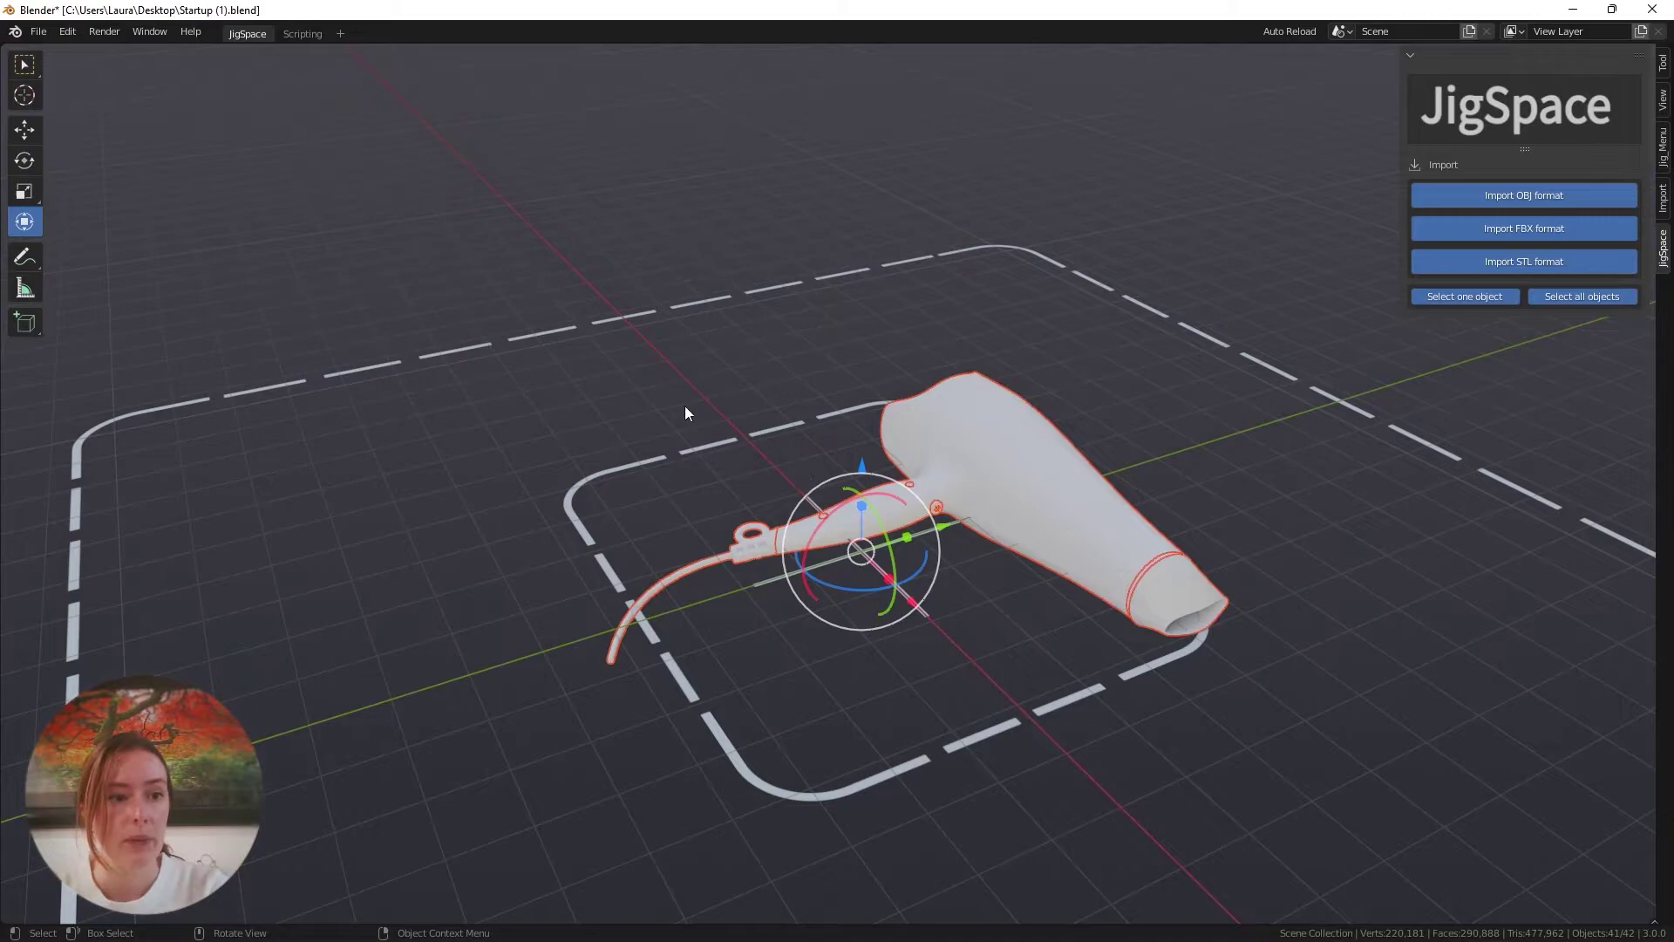
{"action": "left_click", "coordinate": [30, 69]}
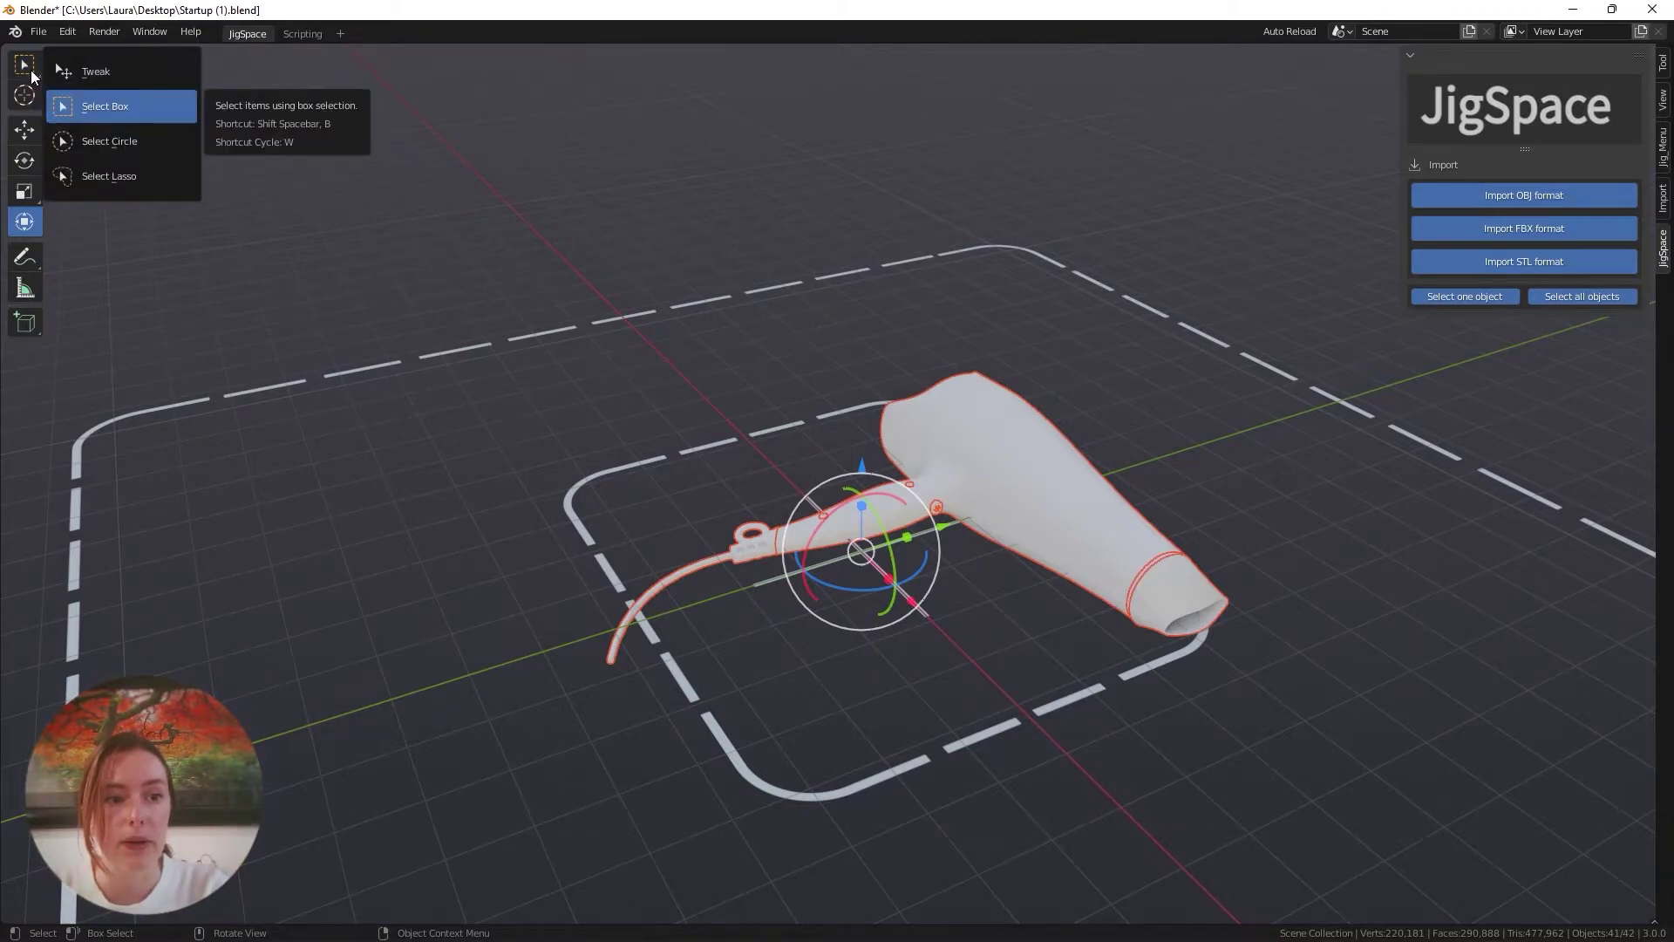
- With Select Box active, pick the body and nozzle separately, briefly grabbing the nozzle without moving it
{"action": "left_click", "coordinate": [123, 113]}
{"action": "left_click", "coordinate": [1085, 548]}
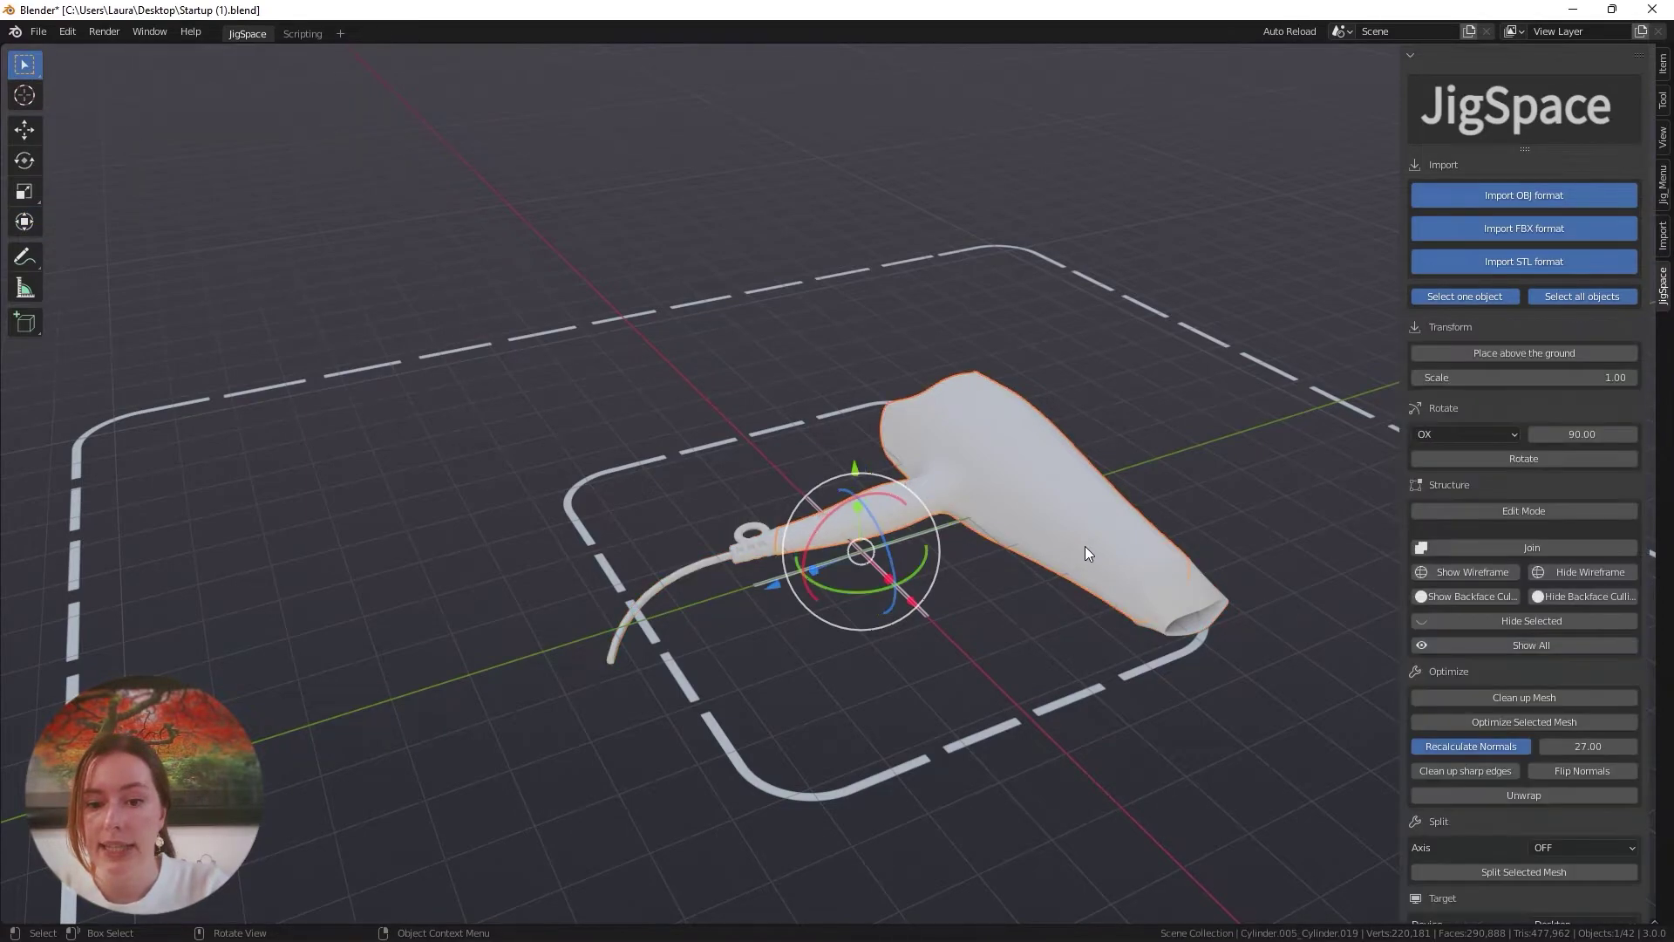
{"action": "left_click", "coordinate": [1172, 601]}
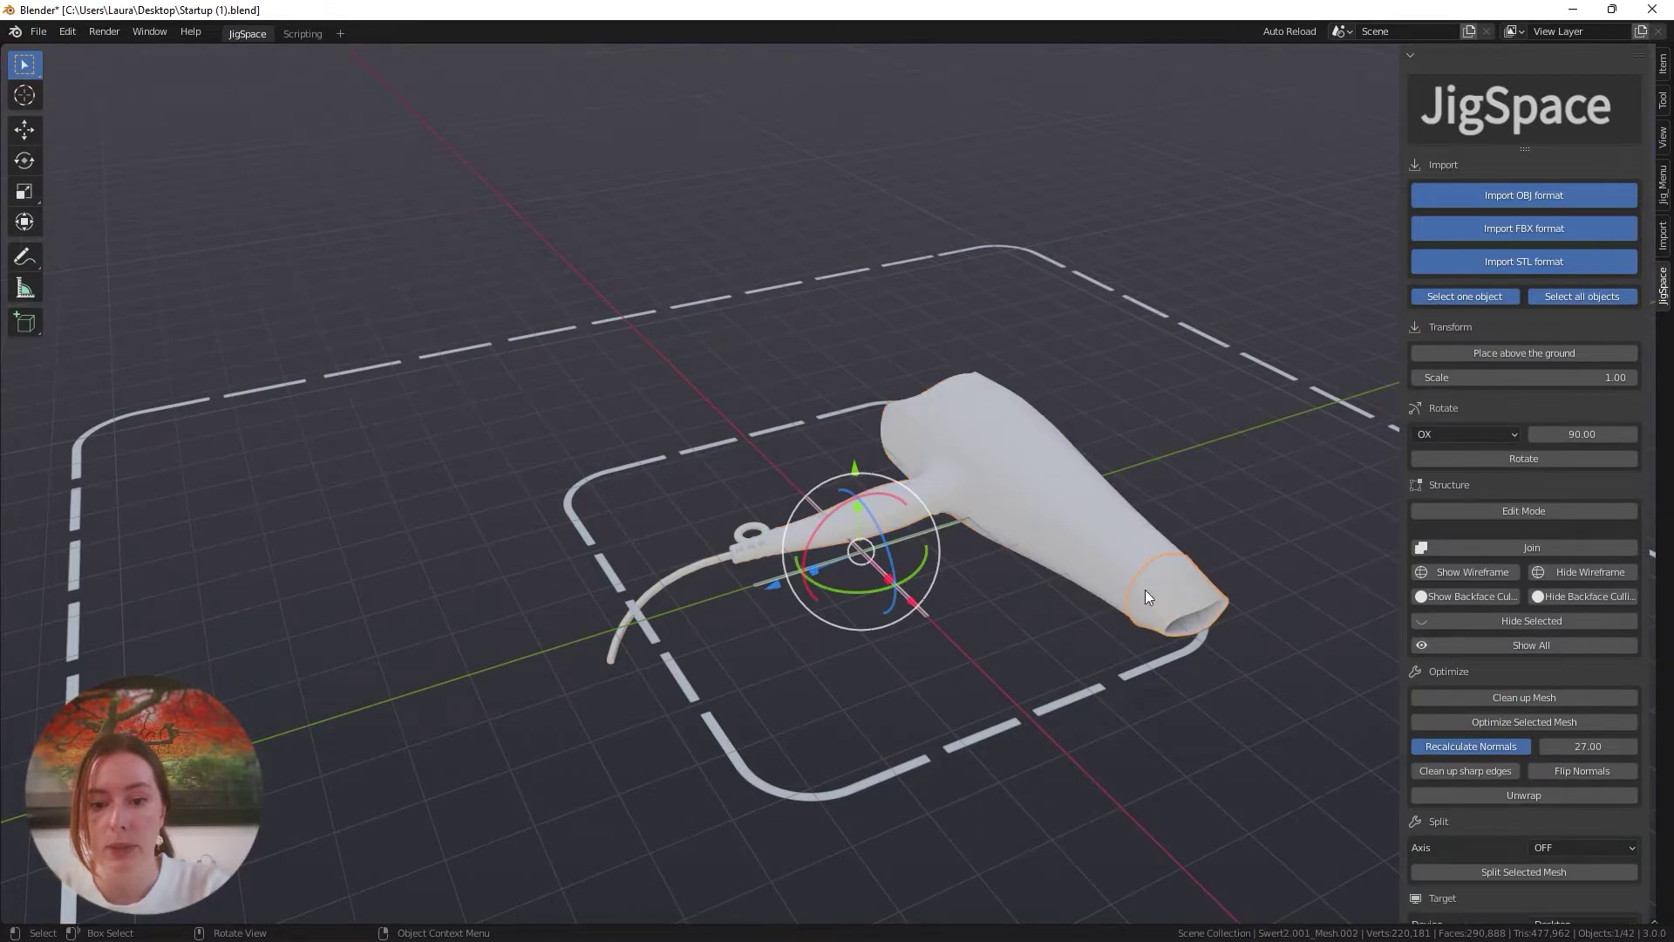
{"action": "middle_click_drag", "start_coordinate": [1144, 589], "coordinate": [969, 500]}
{"action": "key", "text": "g"}
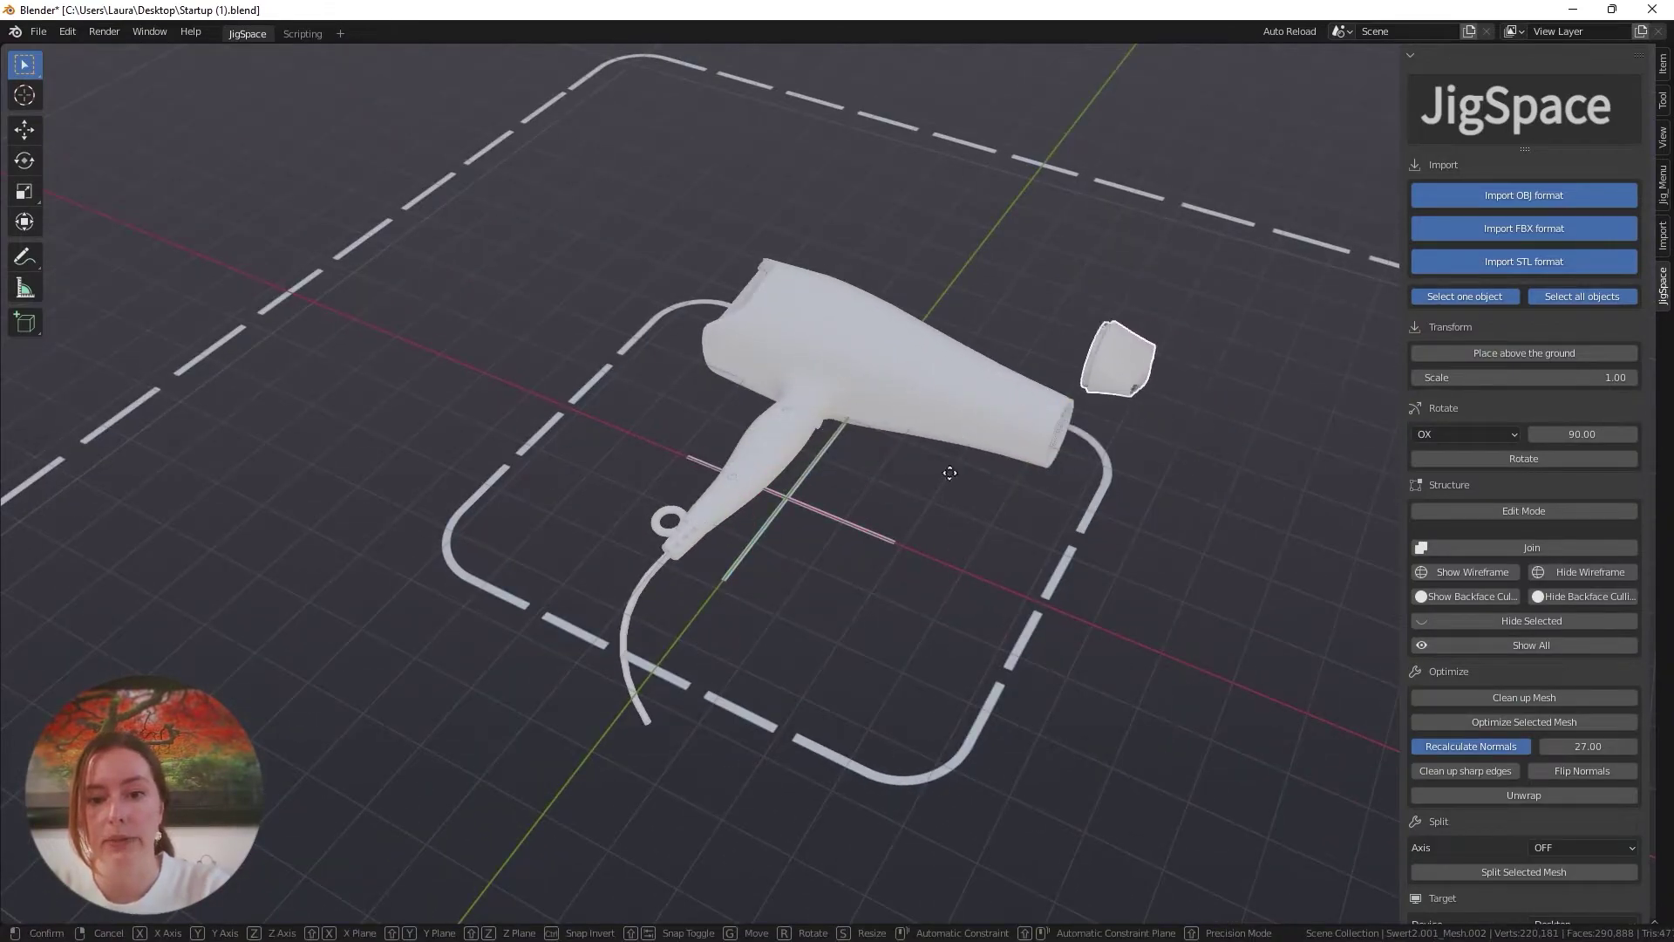
{"action": "key", "text": "Escape"}
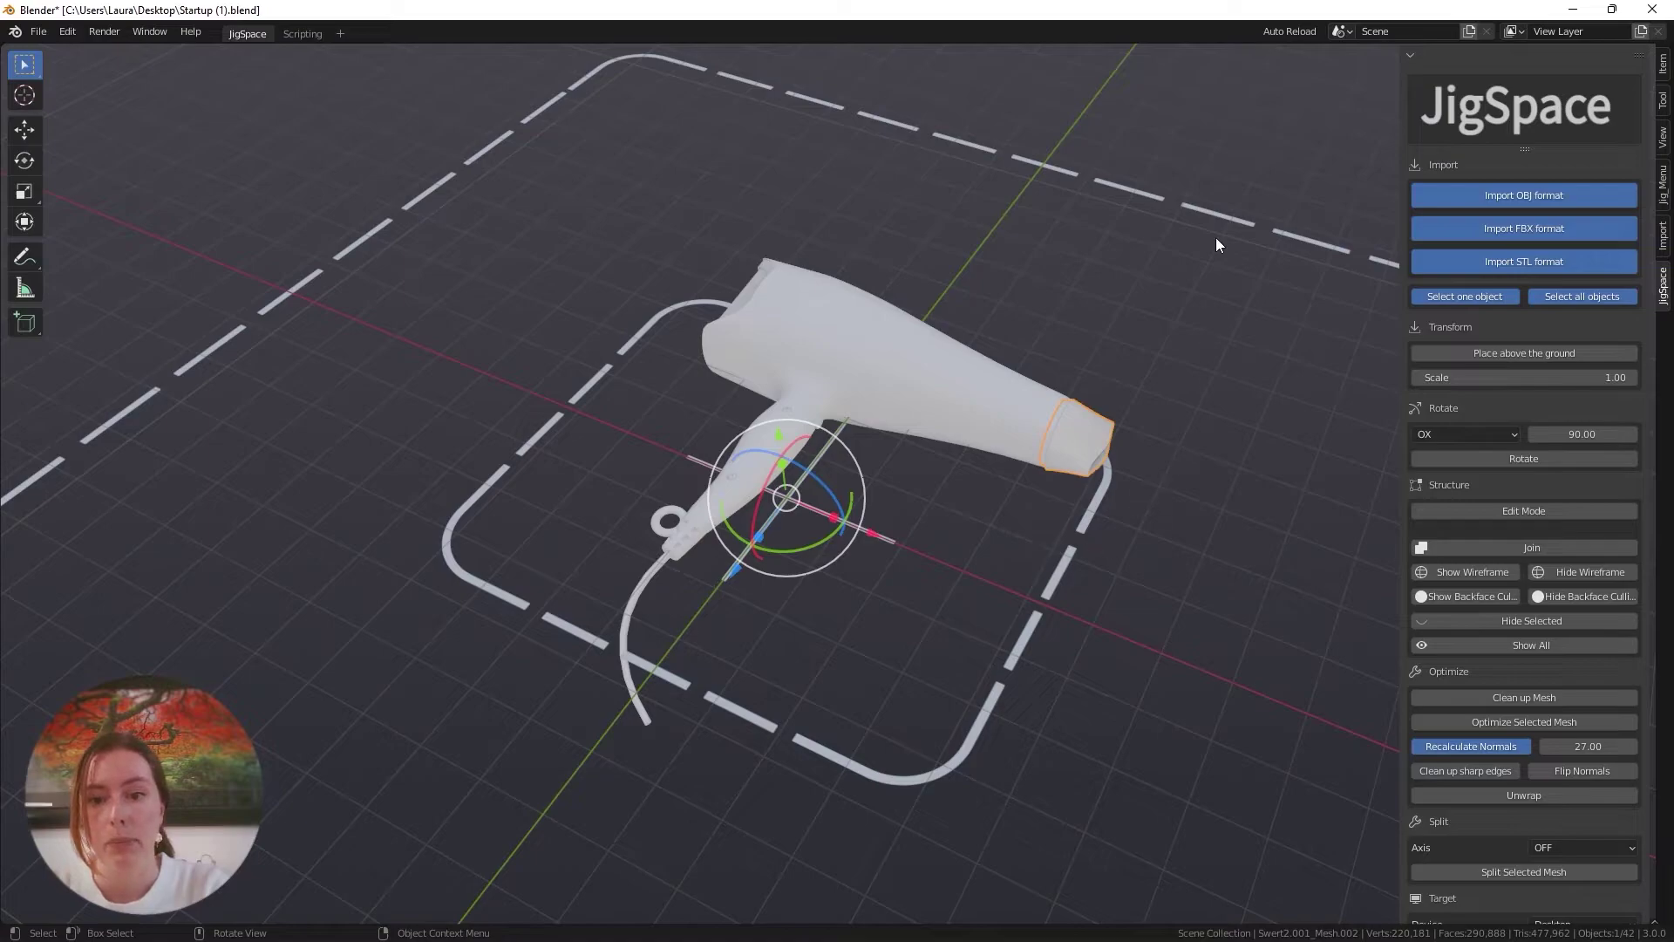
- Box-select every part of the hairdryer, leaving it at its original position
{"action": "left_click_drag", "start_coordinate": [1230, 181], "coordinate": [434, 813]}
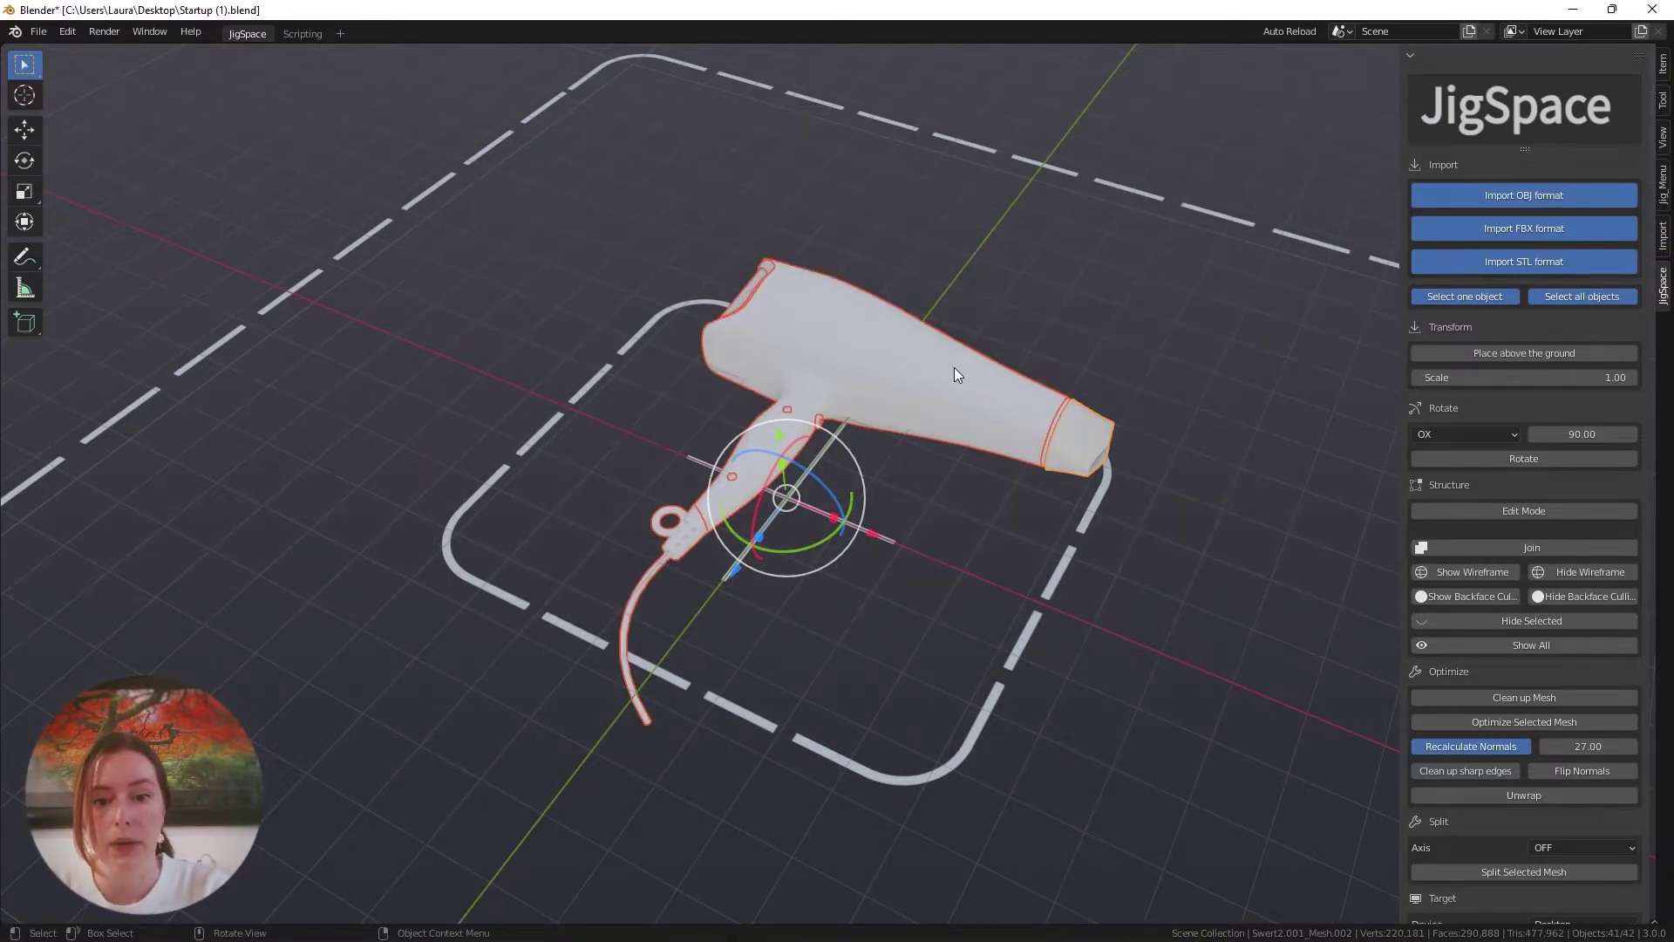
{"action": "key", "text": "g"}
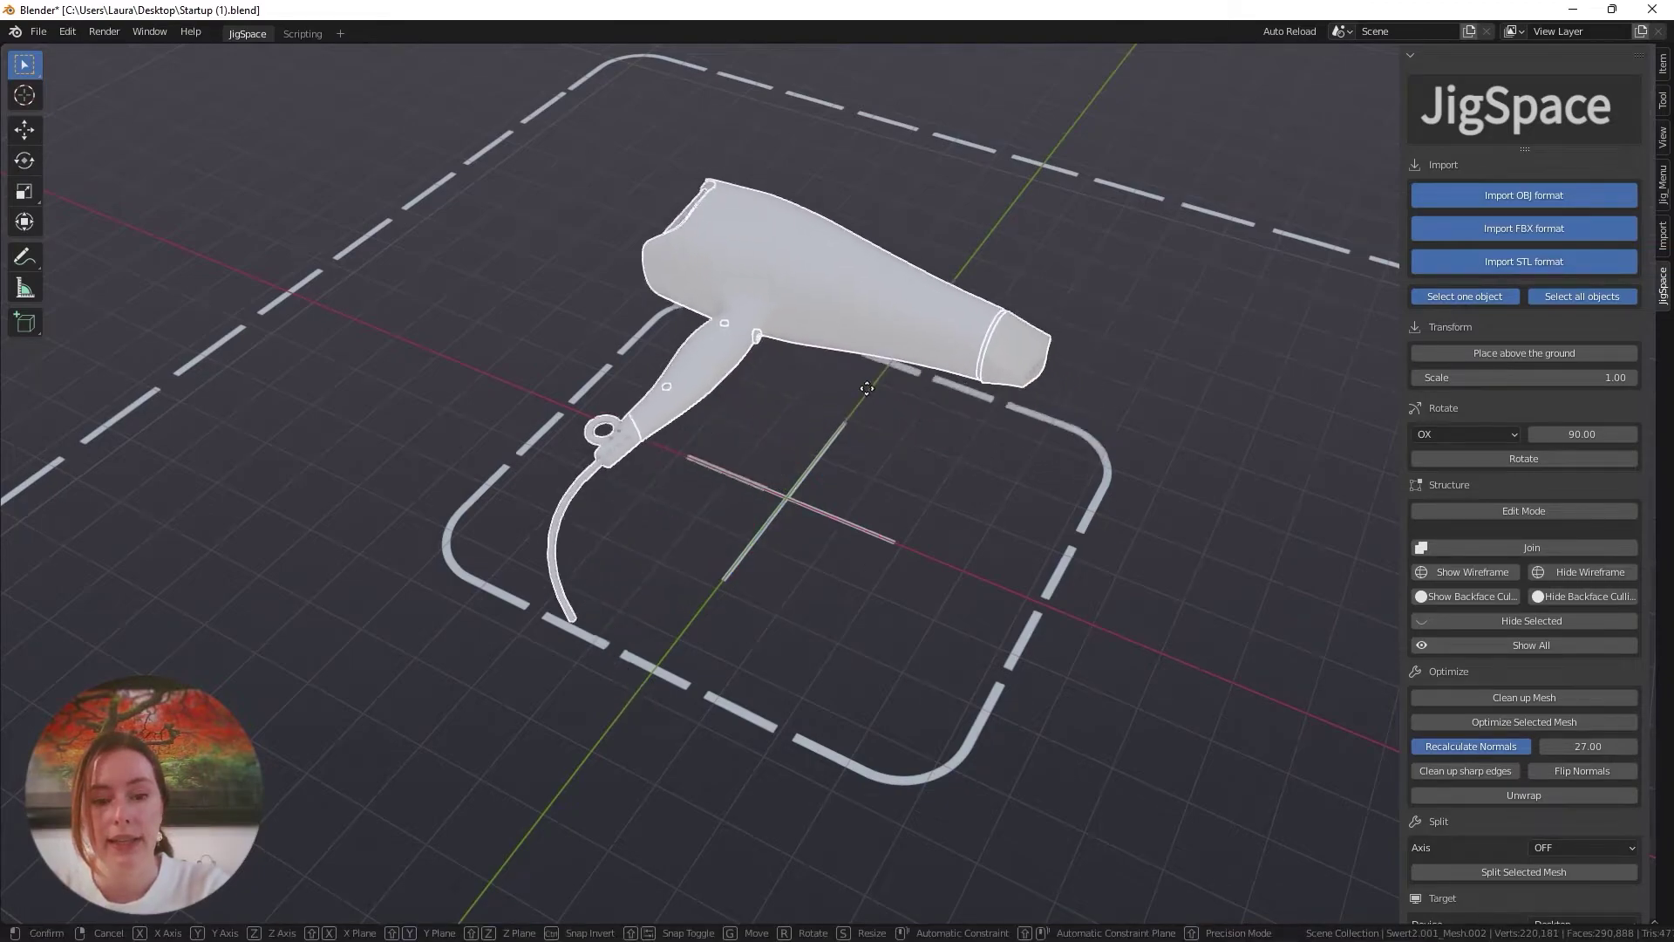
{"action": "left_click", "coordinate": [896, 455]}
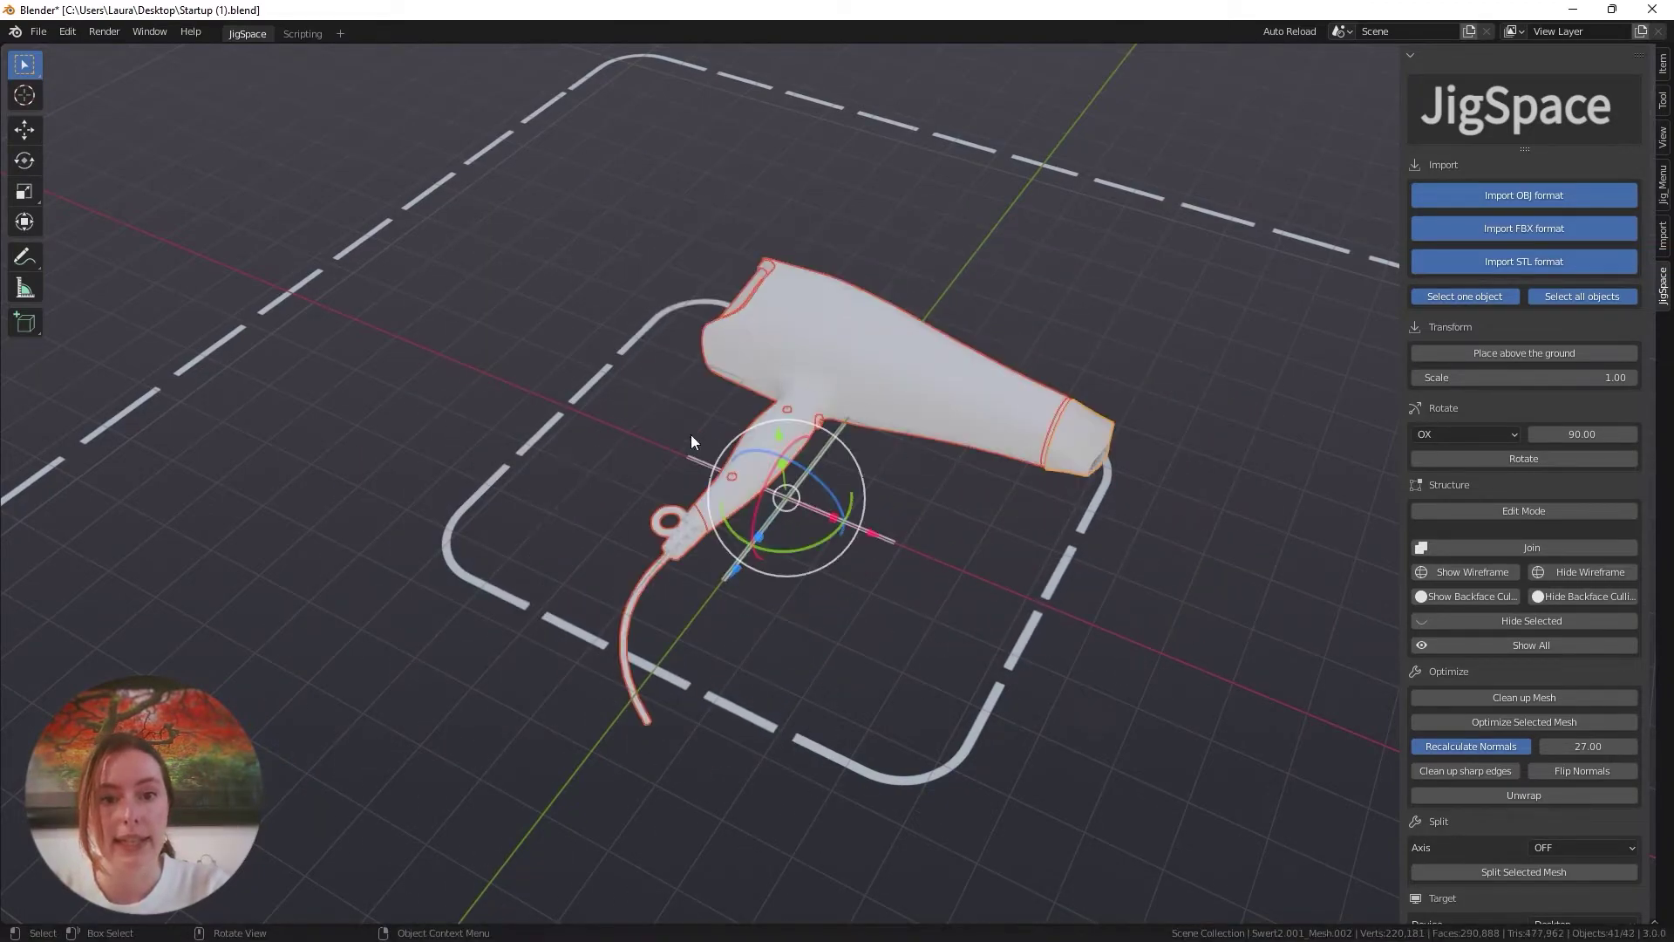
{"action": "middle_click_drag", "start_coordinate": [870, 583], "coordinate": [914, 631]}
{"action": "middle_click_drag", "start_coordinate": [914, 631], "coordinate": [1001, 537], "text": "shift"}
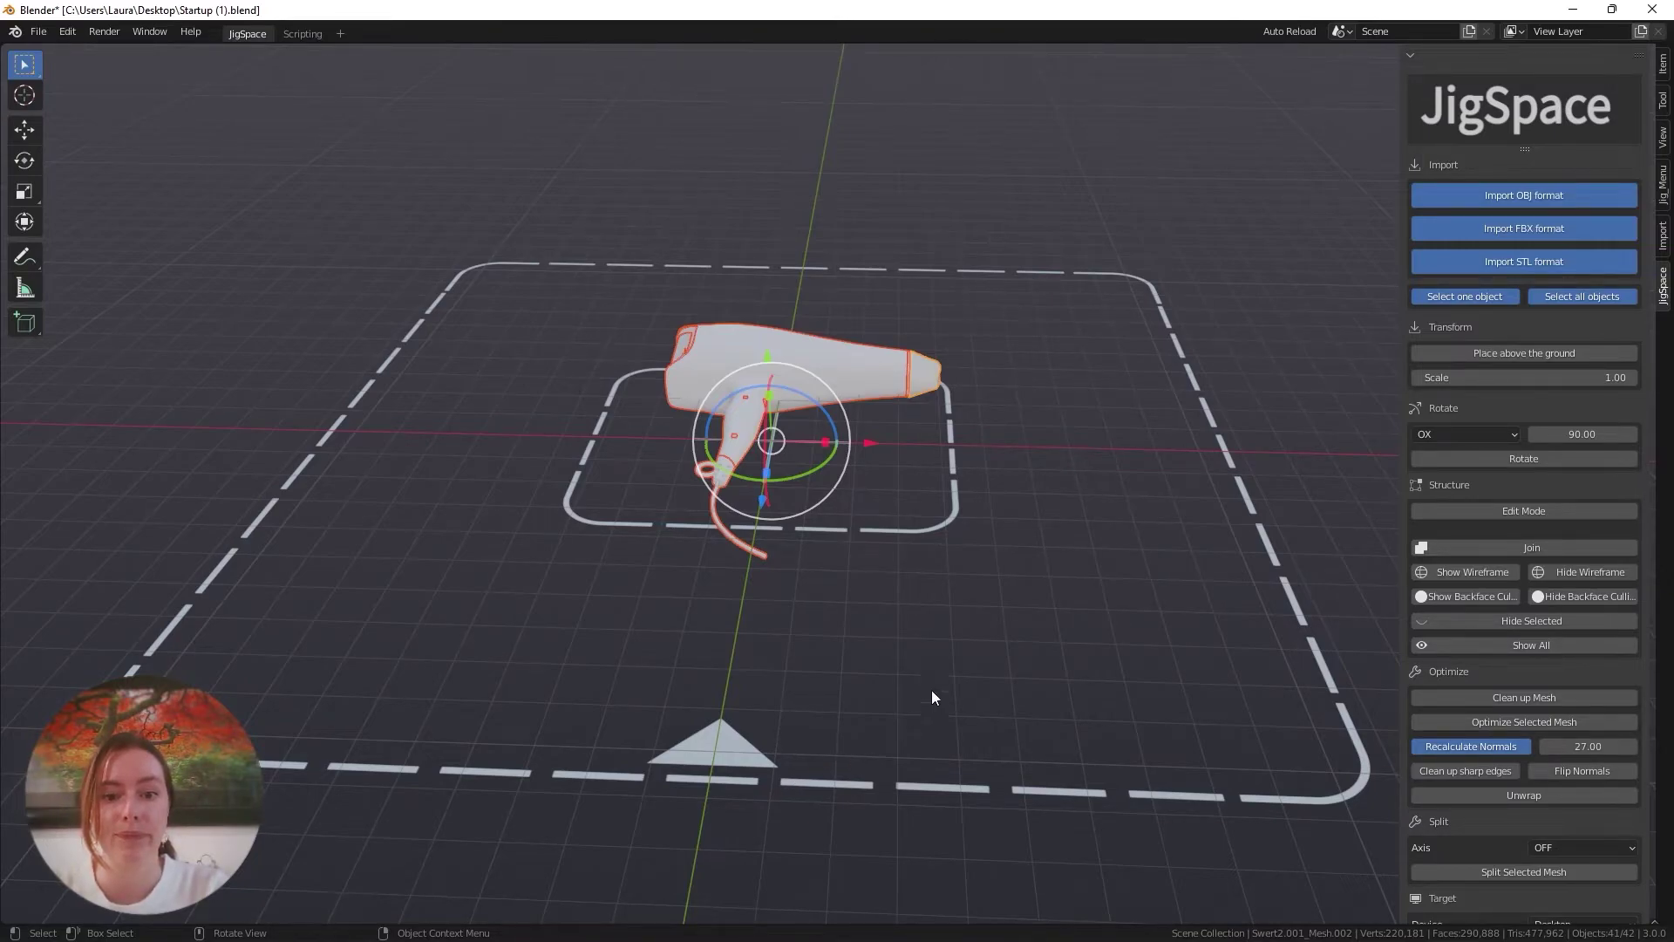
{"action": "middle_click_drag", "start_coordinate": [932, 691], "coordinate": [786, 562]}
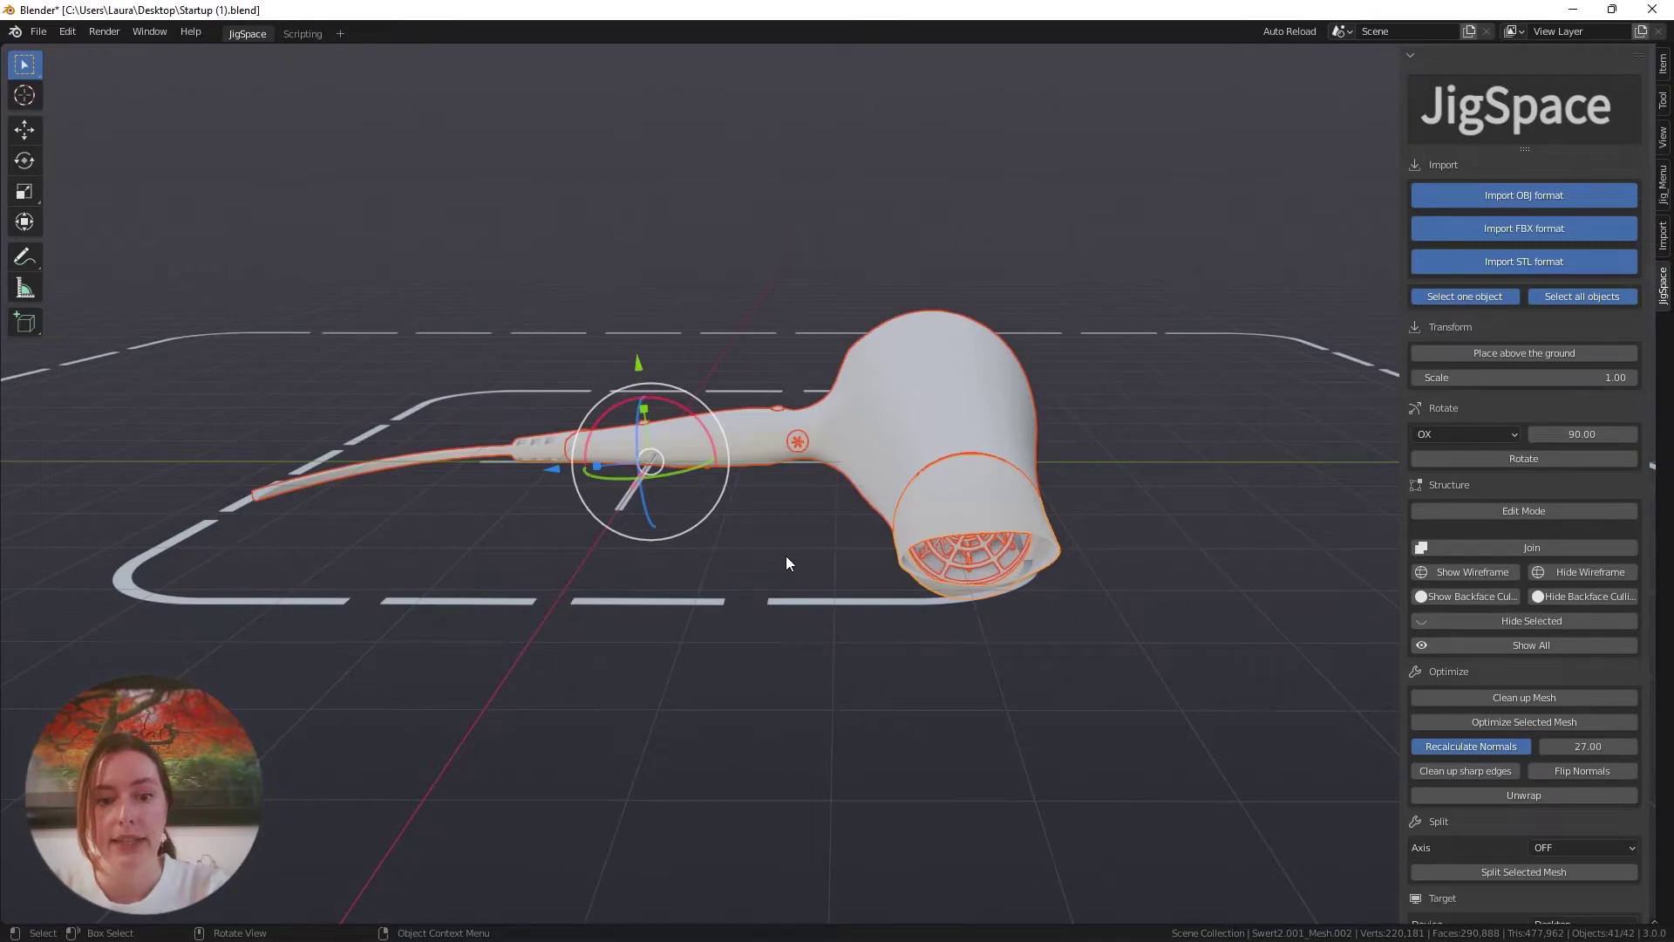
{"action": "middle_click_drag", "start_coordinate": [788, 551], "coordinate": [840, 590]}
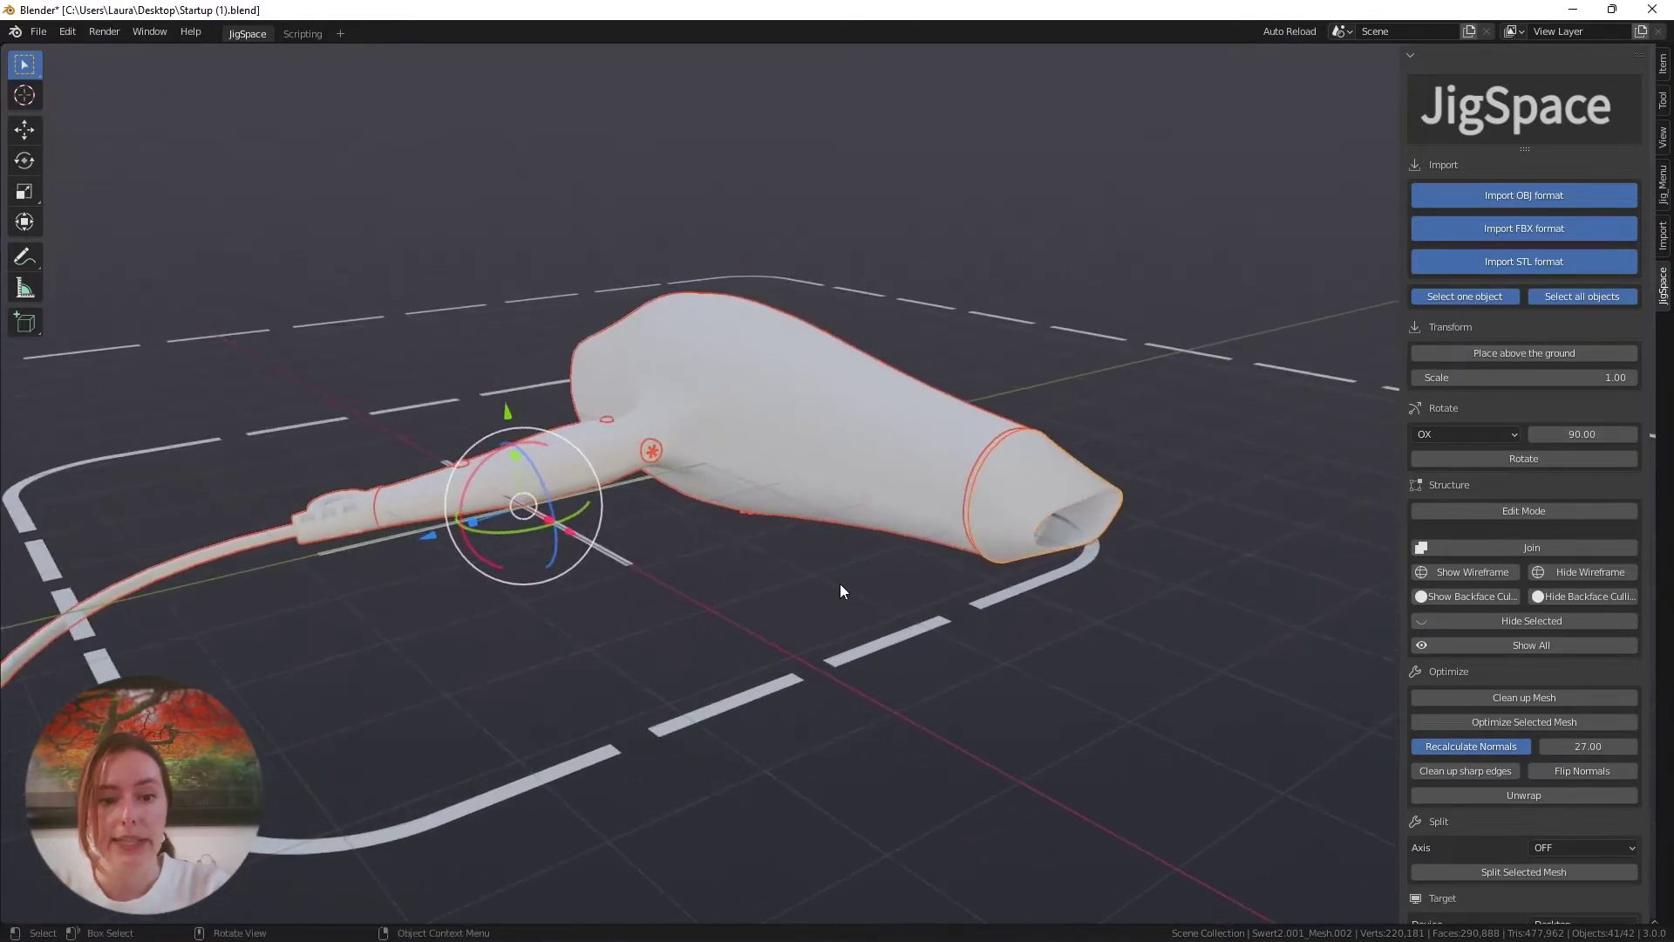
{"action": "scroll", "coordinate": [658, 476], "scroll_direction": "down", "scroll_amount": 3}
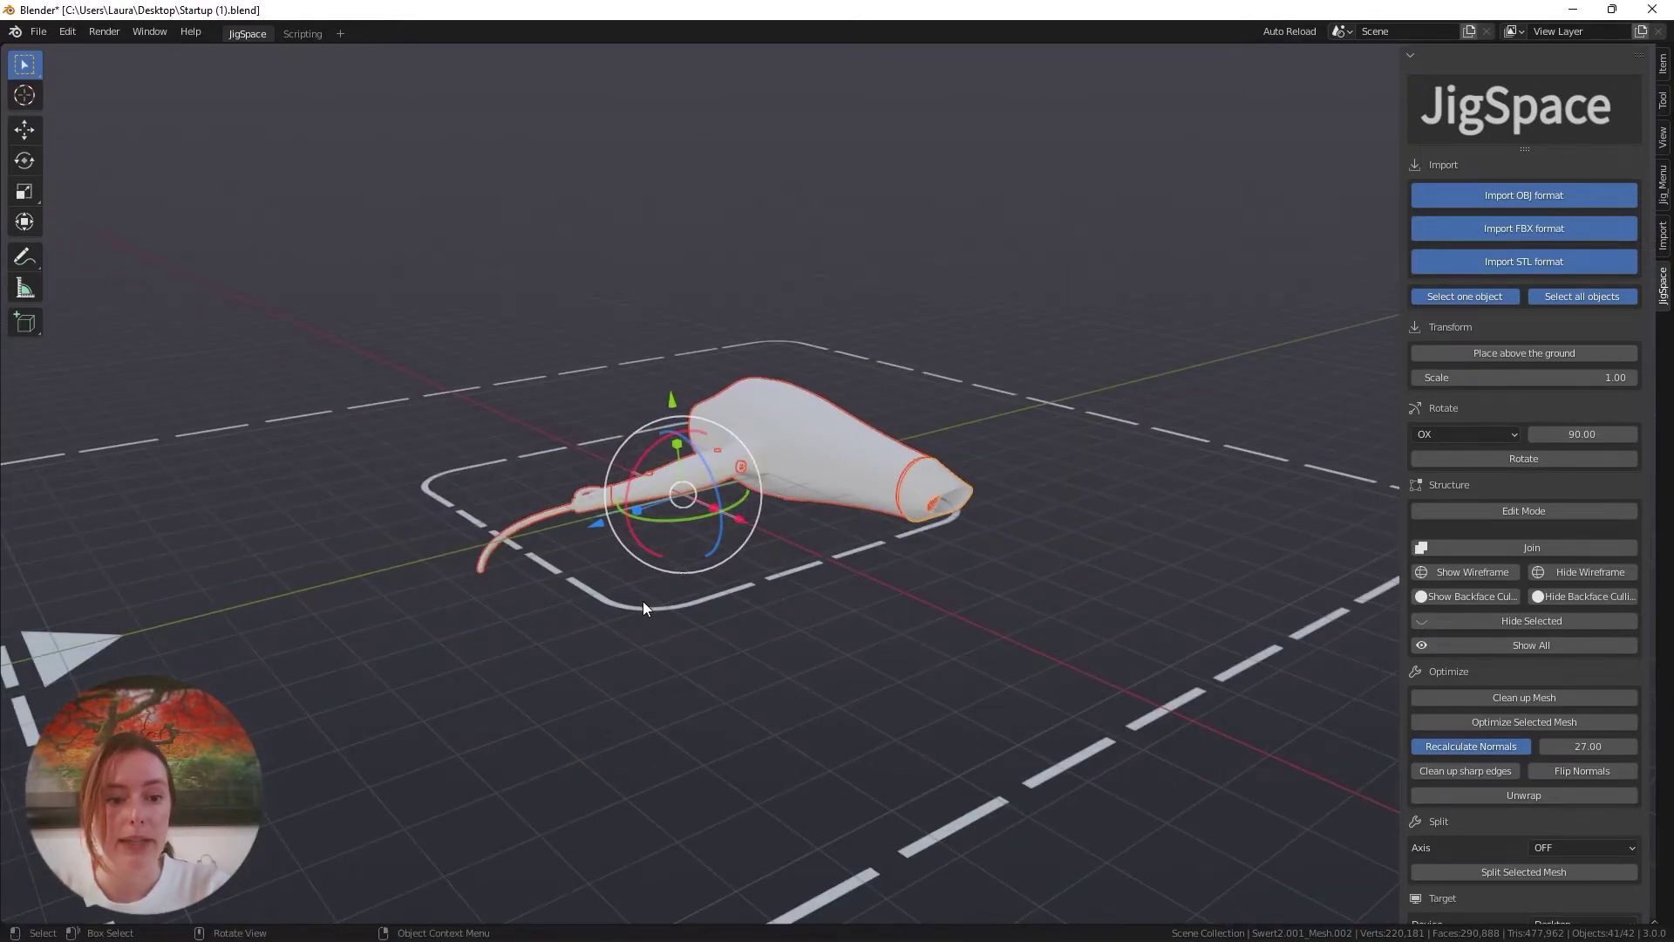
{"action": "middle_click_drag", "start_coordinate": [641, 599], "coordinate": [780, 584], "text": "shift"}
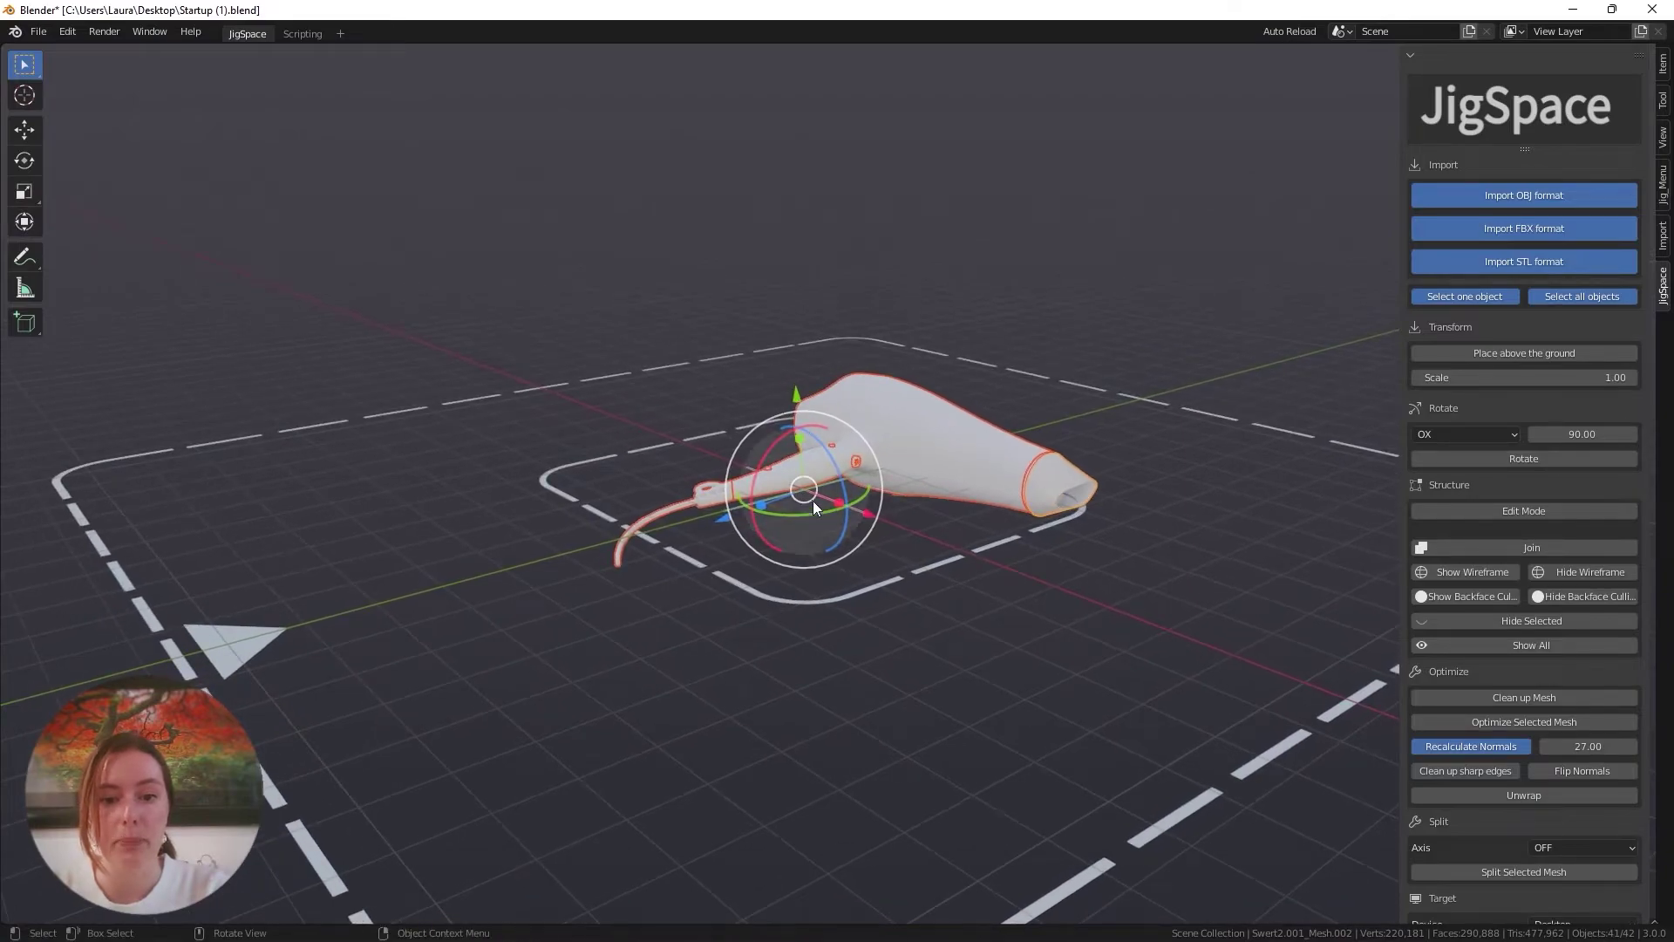
{"action": "middle_click_drag", "start_coordinate": [985, 584], "coordinate": [904, 553]}
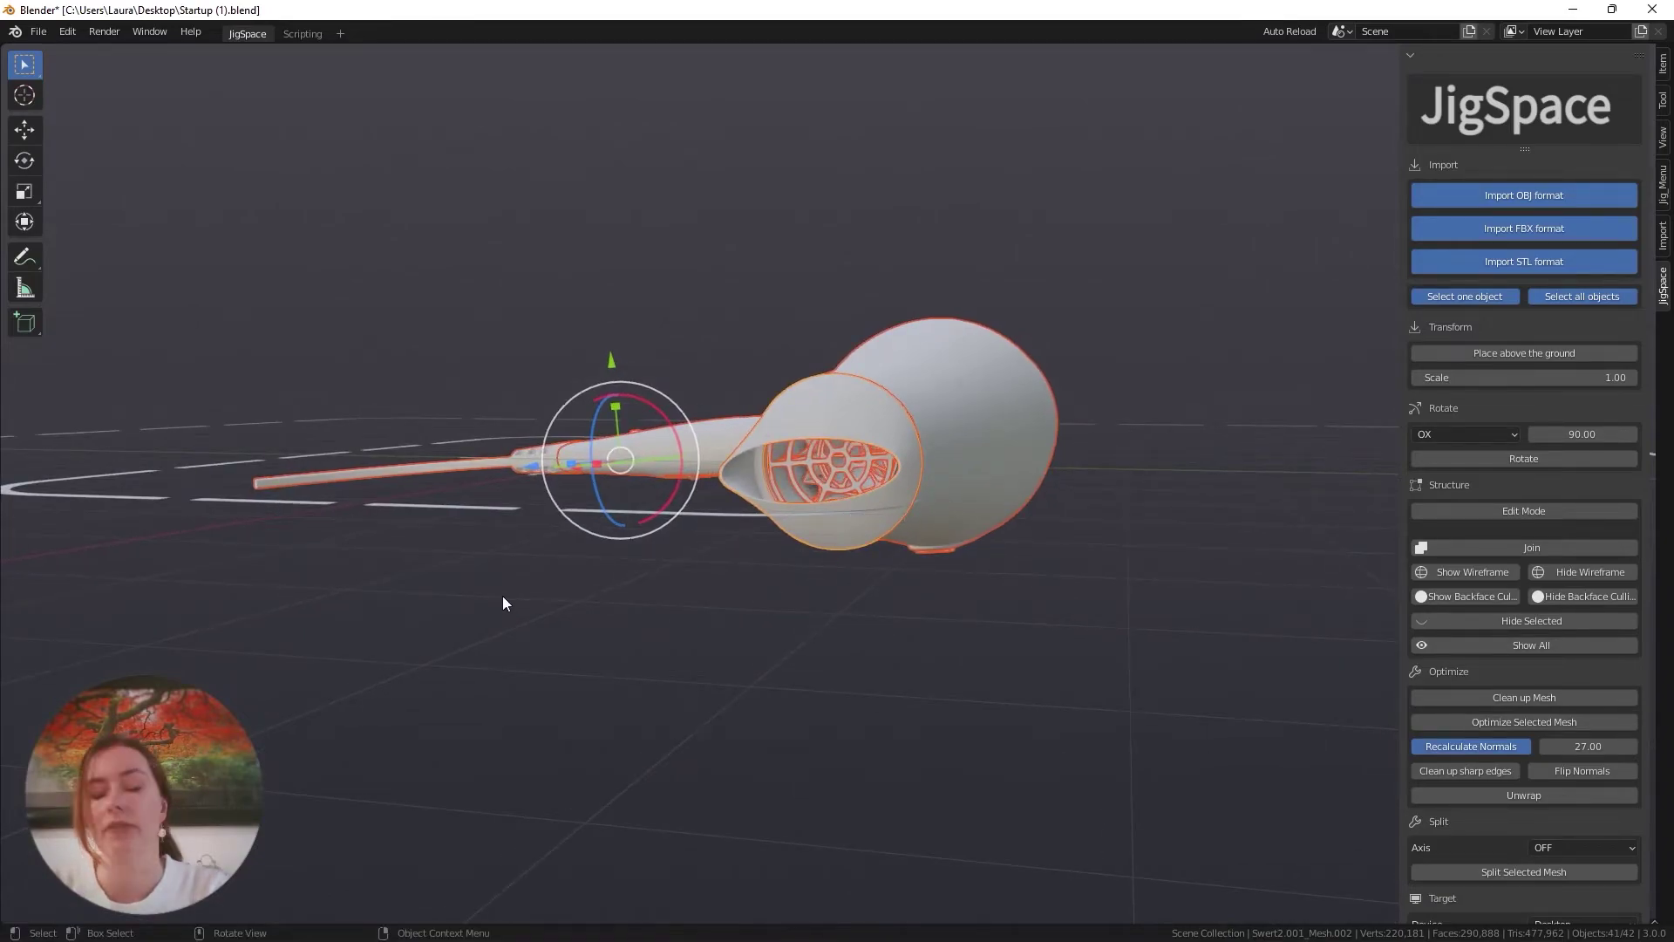
{"action": "middle_click_drag", "start_coordinate": [502, 595], "coordinate": [739, 649]}
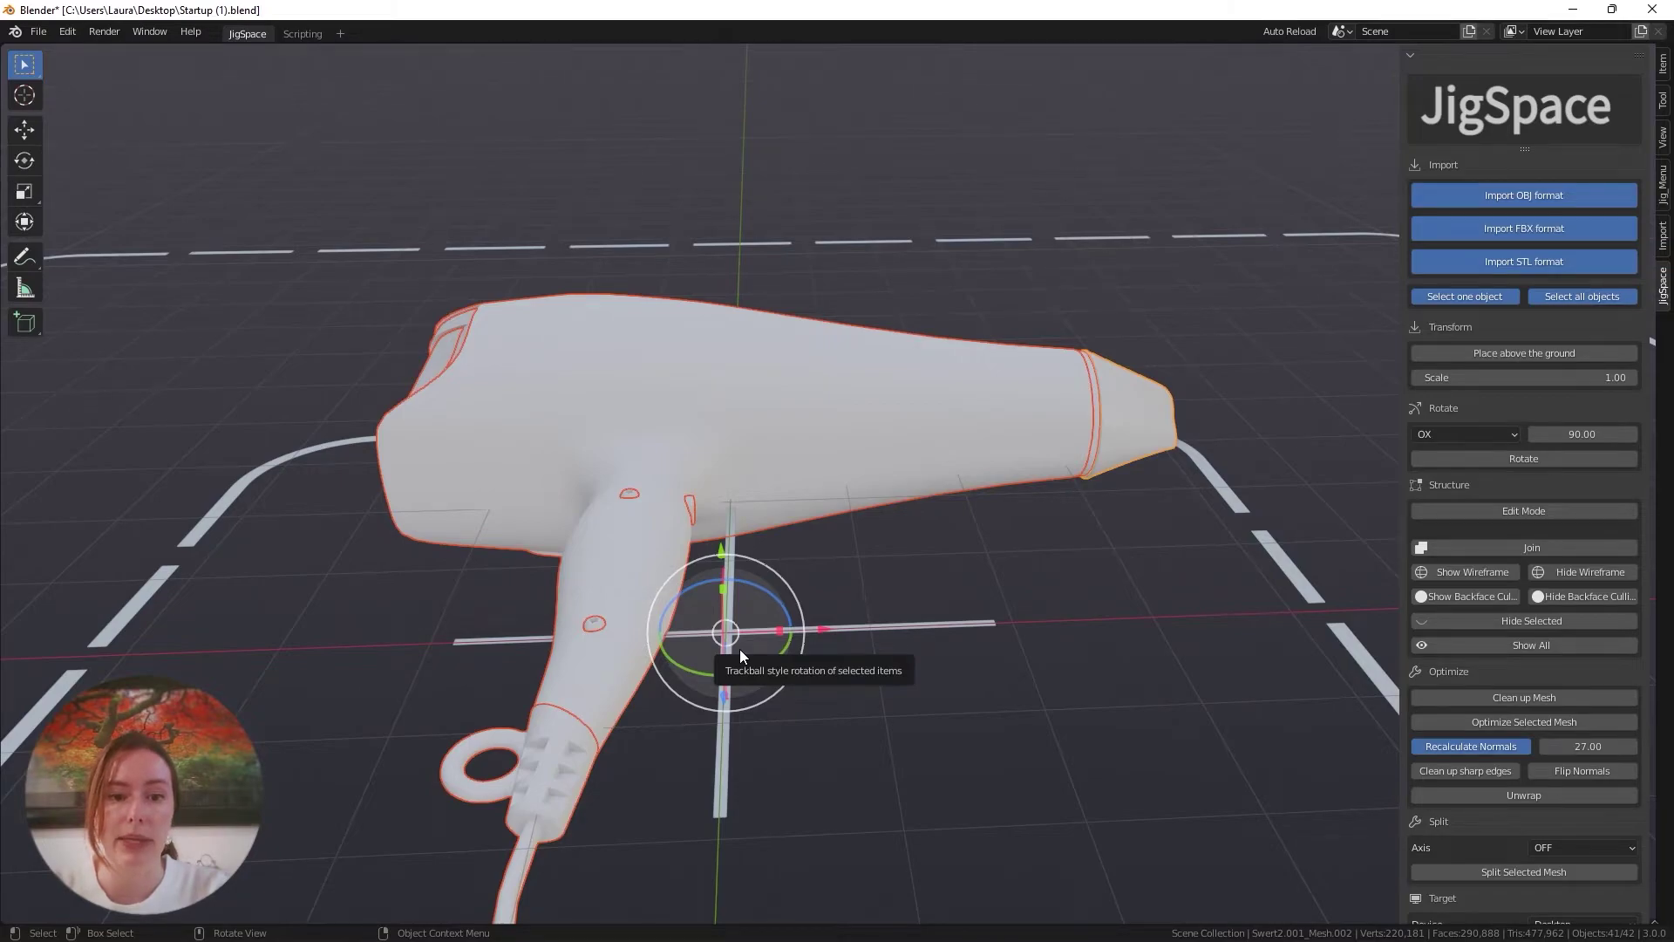
{"action": "scroll", "coordinate": [740, 655], "scroll_direction": "down", "scroll_amount": 4}
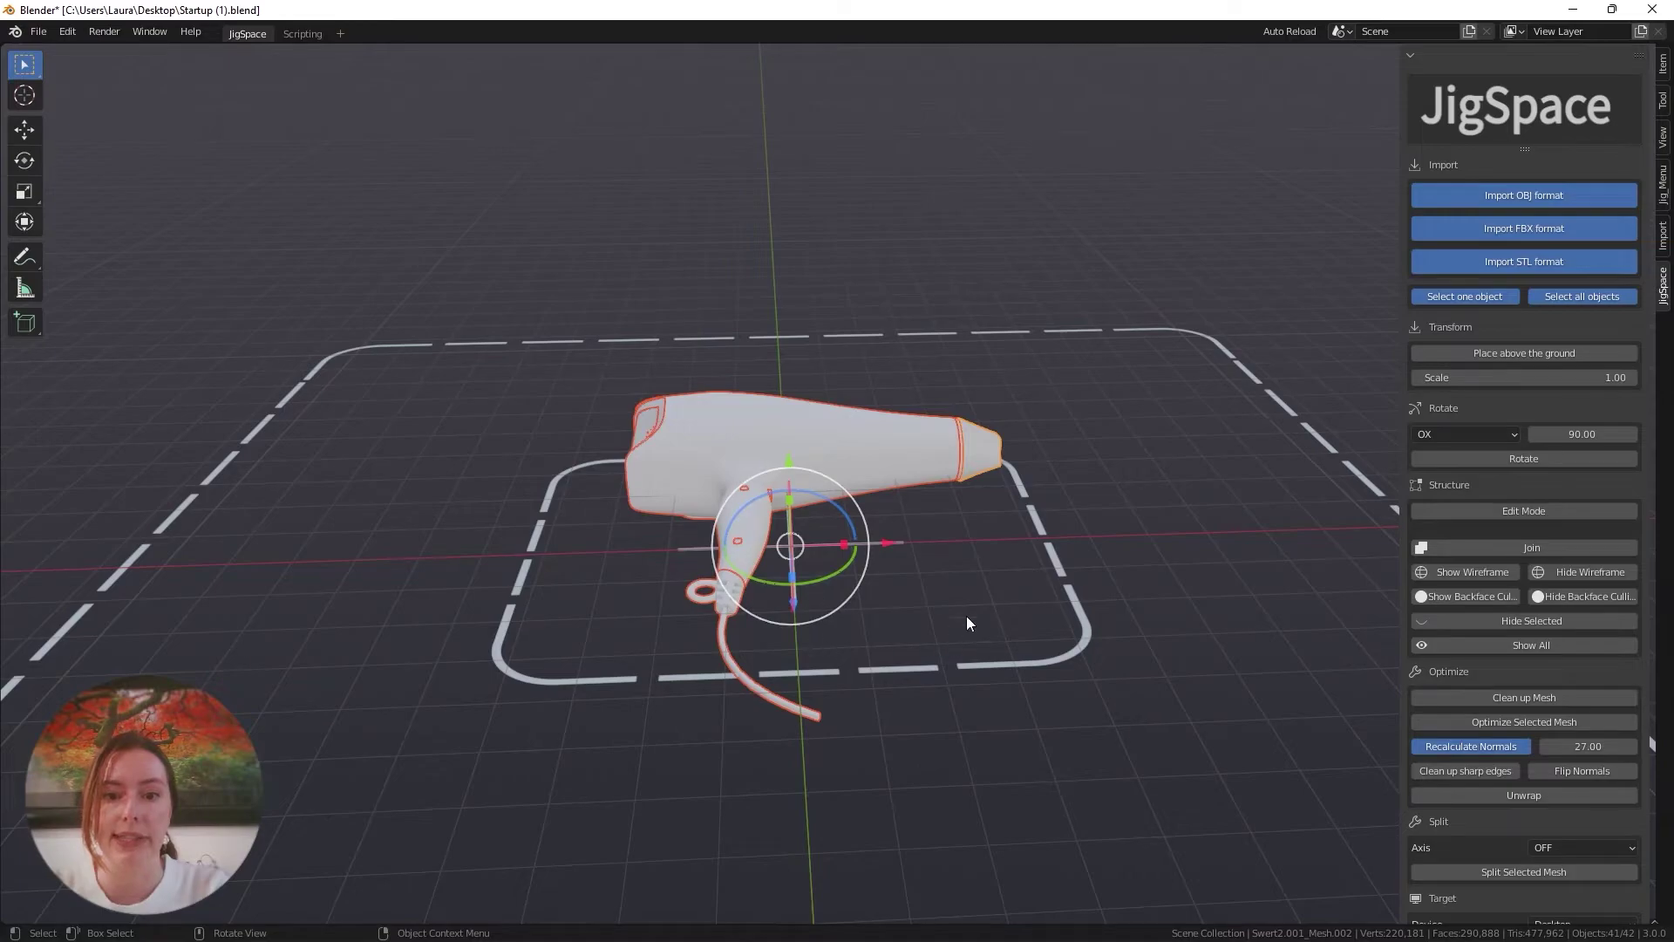
{"action": "middle_click_drag", "start_coordinate": [959, 614], "coordinate": [951, 633]}
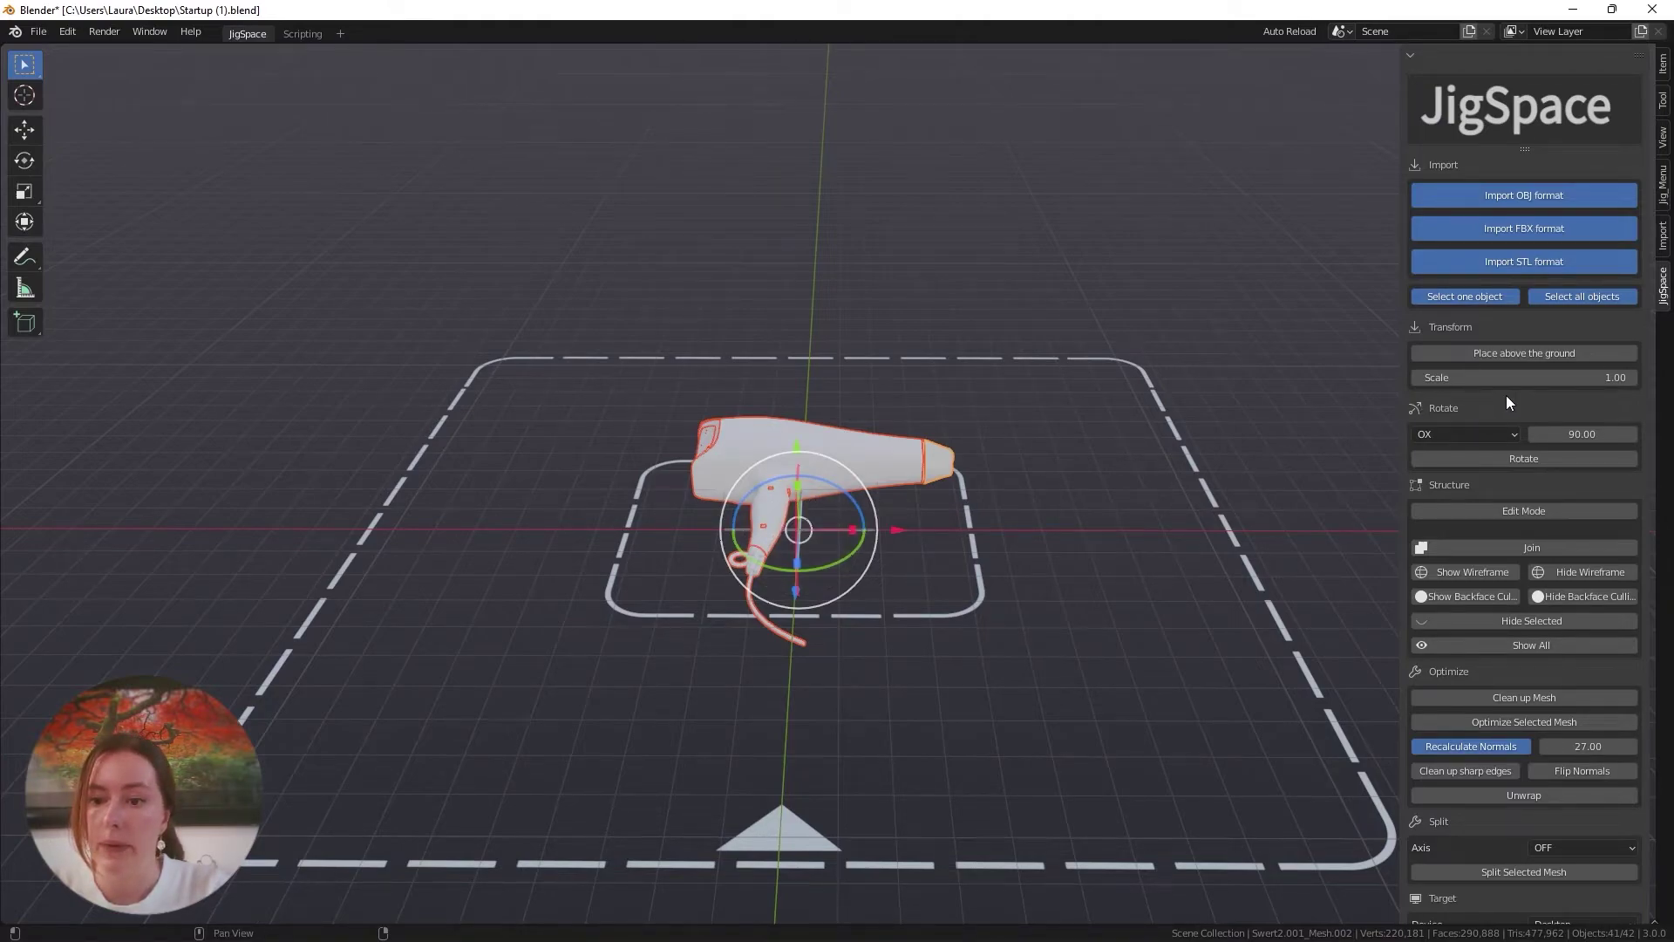
- Rotate the hairdryer 90° around the X axis so it stands upright
{"action": "left_click", "coordinate": [1458, 437]}
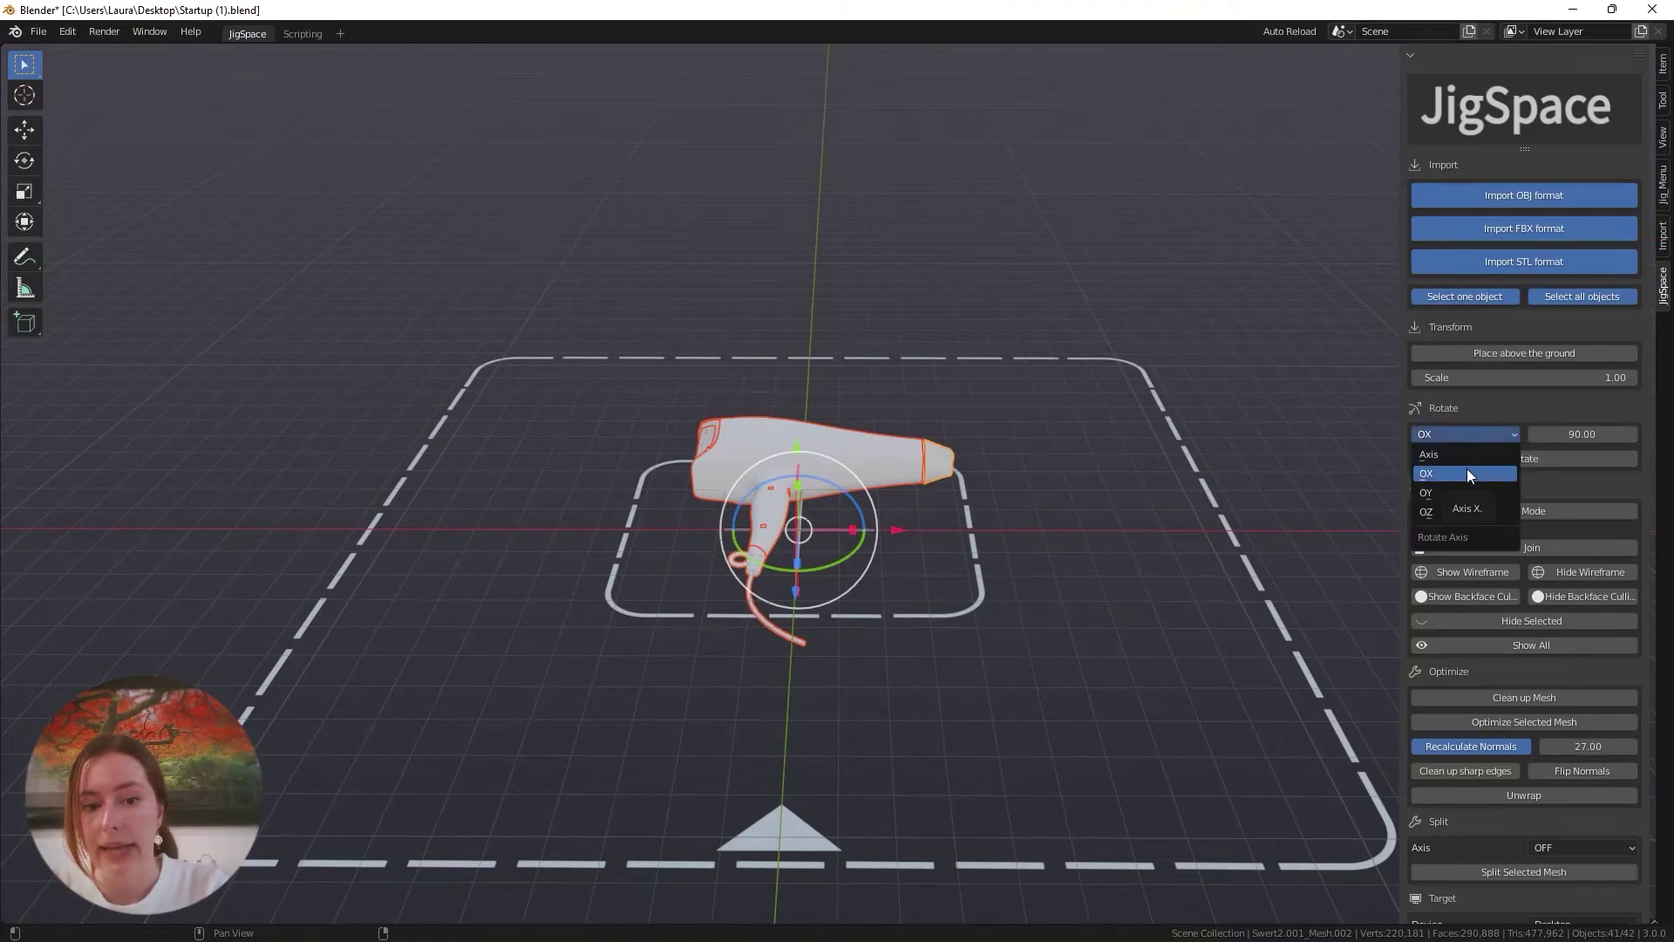
{"action": "left_click", "coordinate": [1467, 472]}
{"action": "middle_click_drag", "start_coordinate": [1163, 552], "coordinate": [976, 567]}
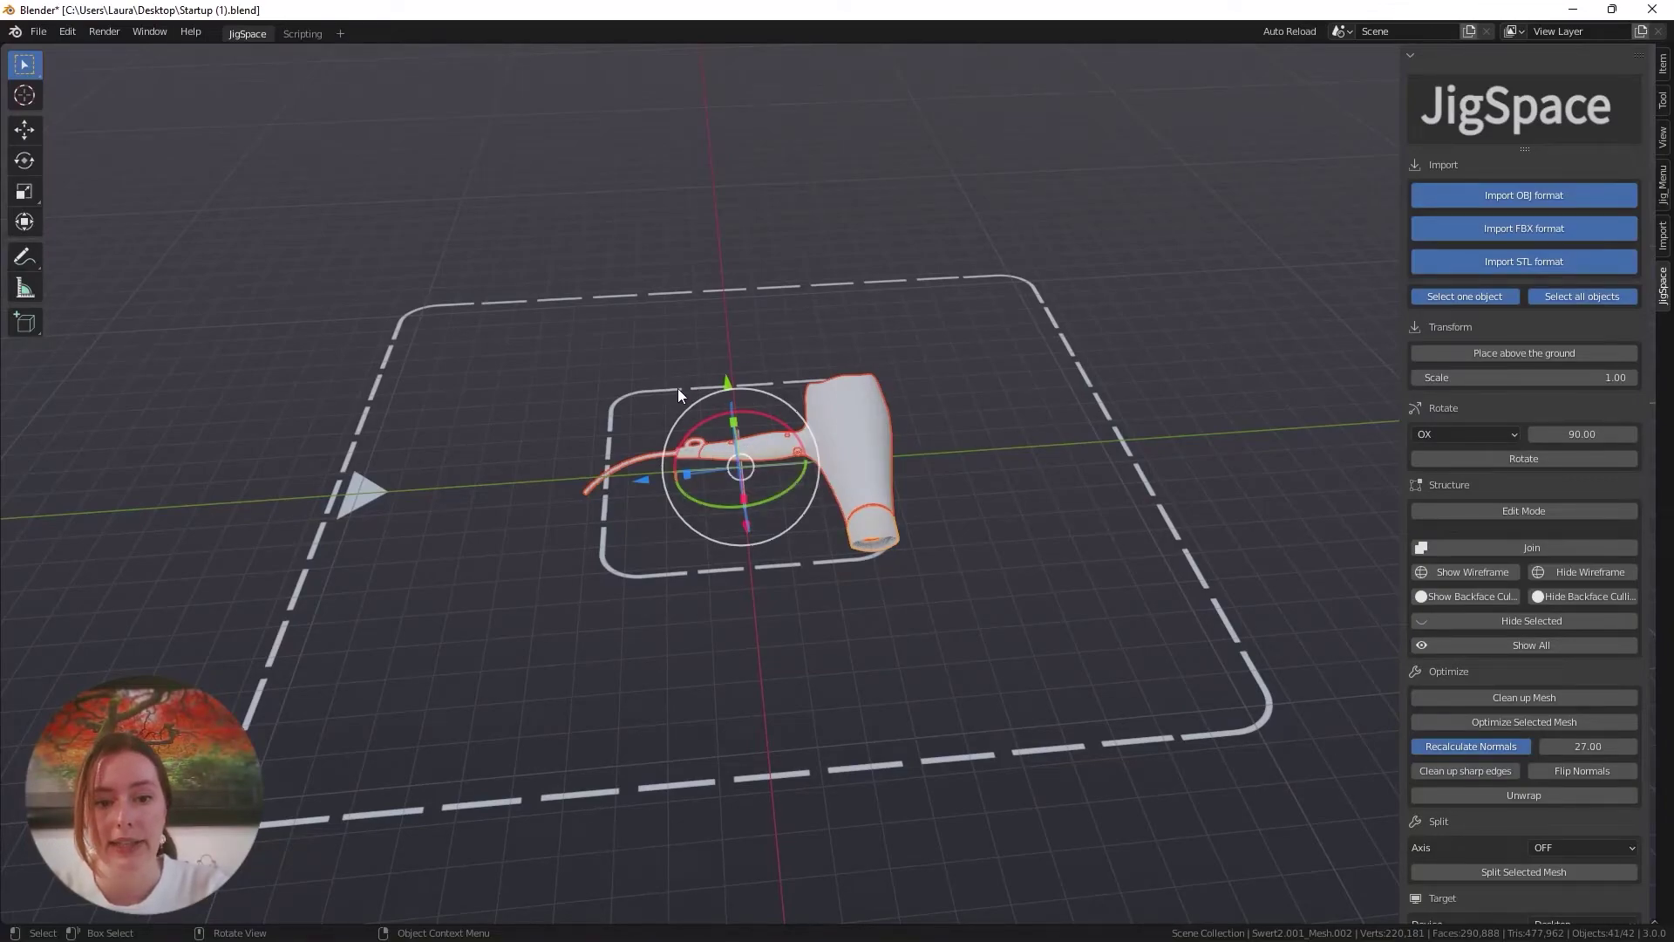
{"action": "scroll", "coordinate": [677, 388], "scroll_direction": "up", "scroll_amount": 4}
{"action": "middle_click_drag", "start_coordinate": [677, 389], "coordinate": [992, 400]}
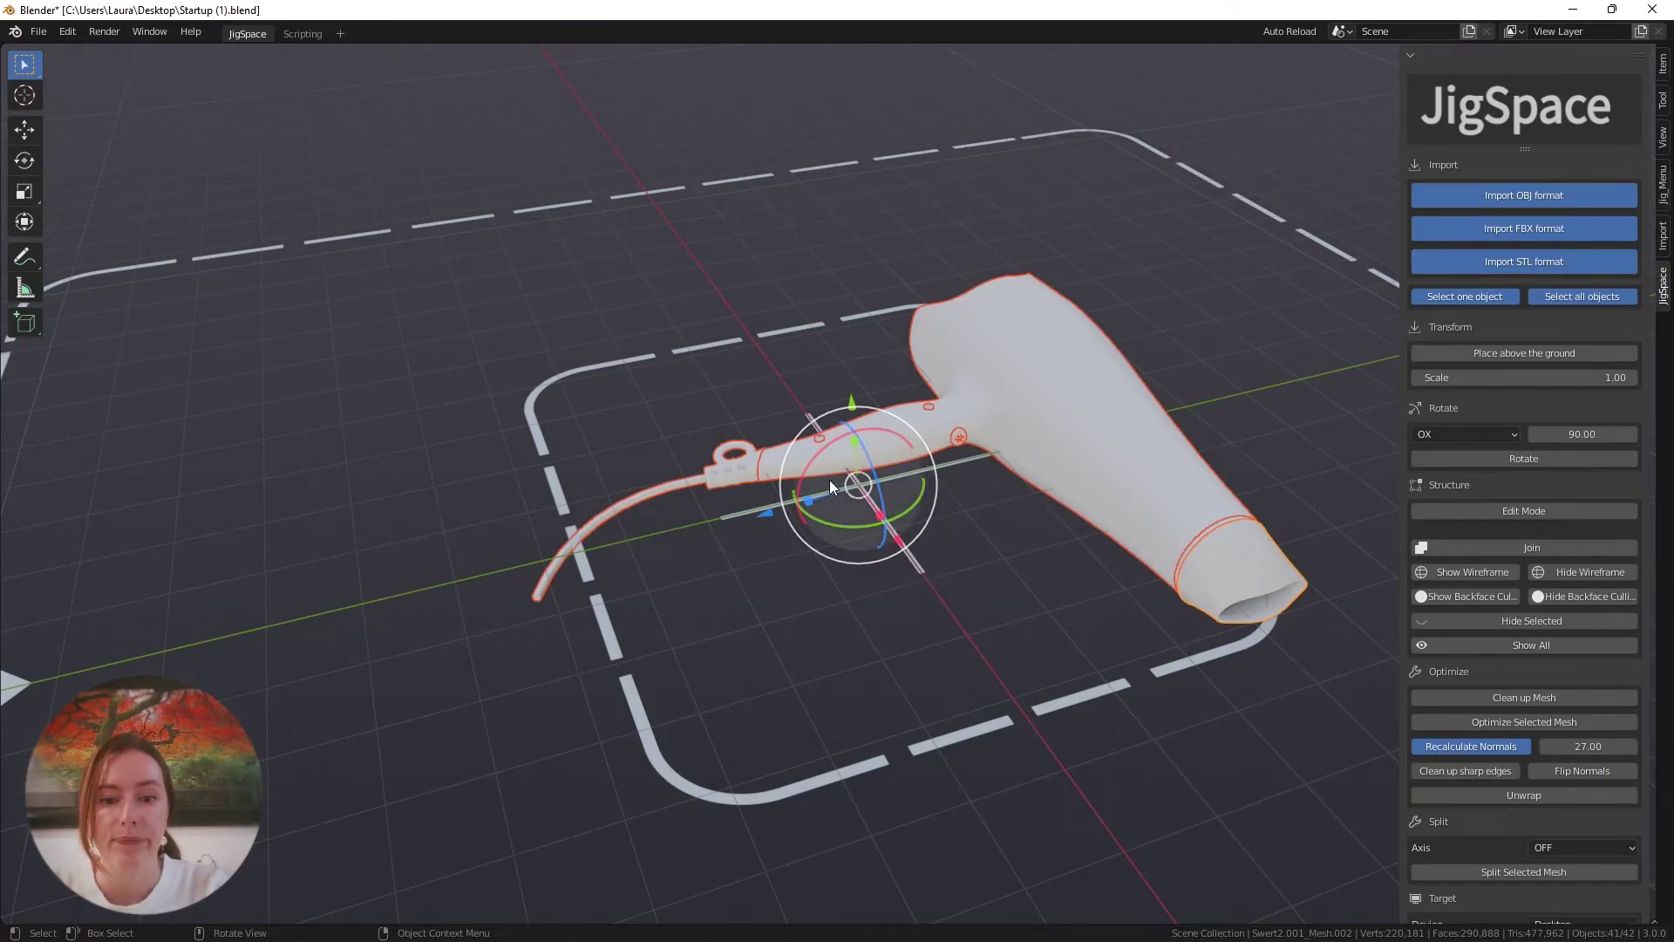
{"action": "left_click", "coordinate": [1576, 457]}
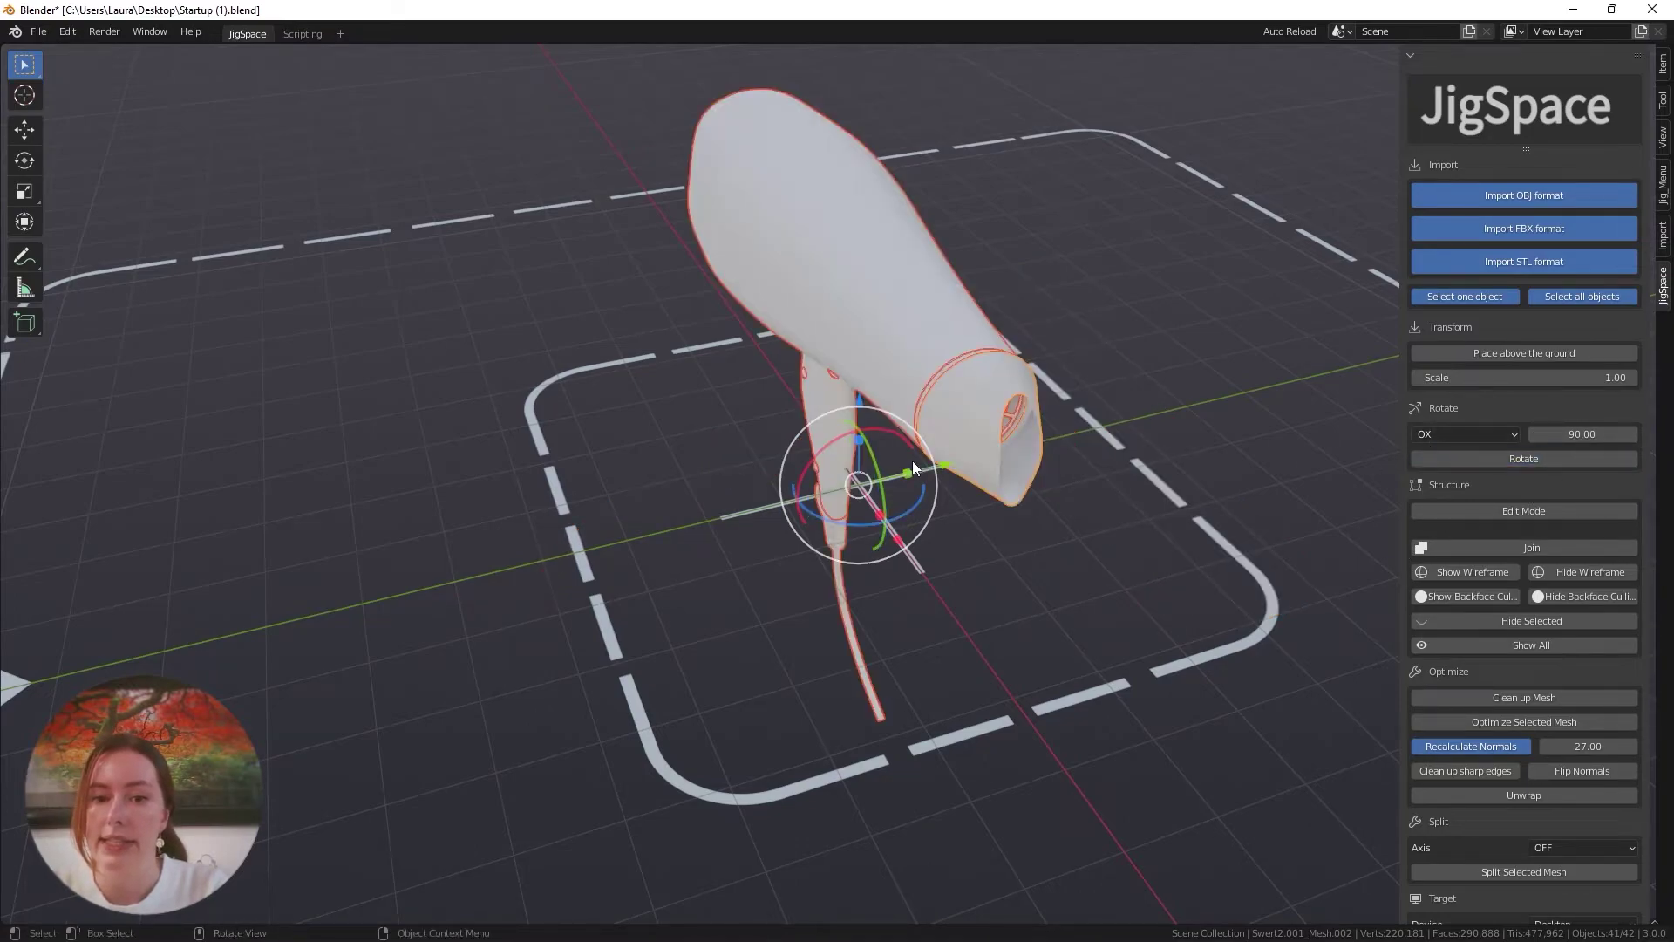
{"action": "scroll", "coordinate": [645, 558], "scroll_direction": "up", "scroll_amount": 4}
{"action": "scroll", "coordinate": [725, 520], "scroll_direction": "down", "scroll_amount": 4}
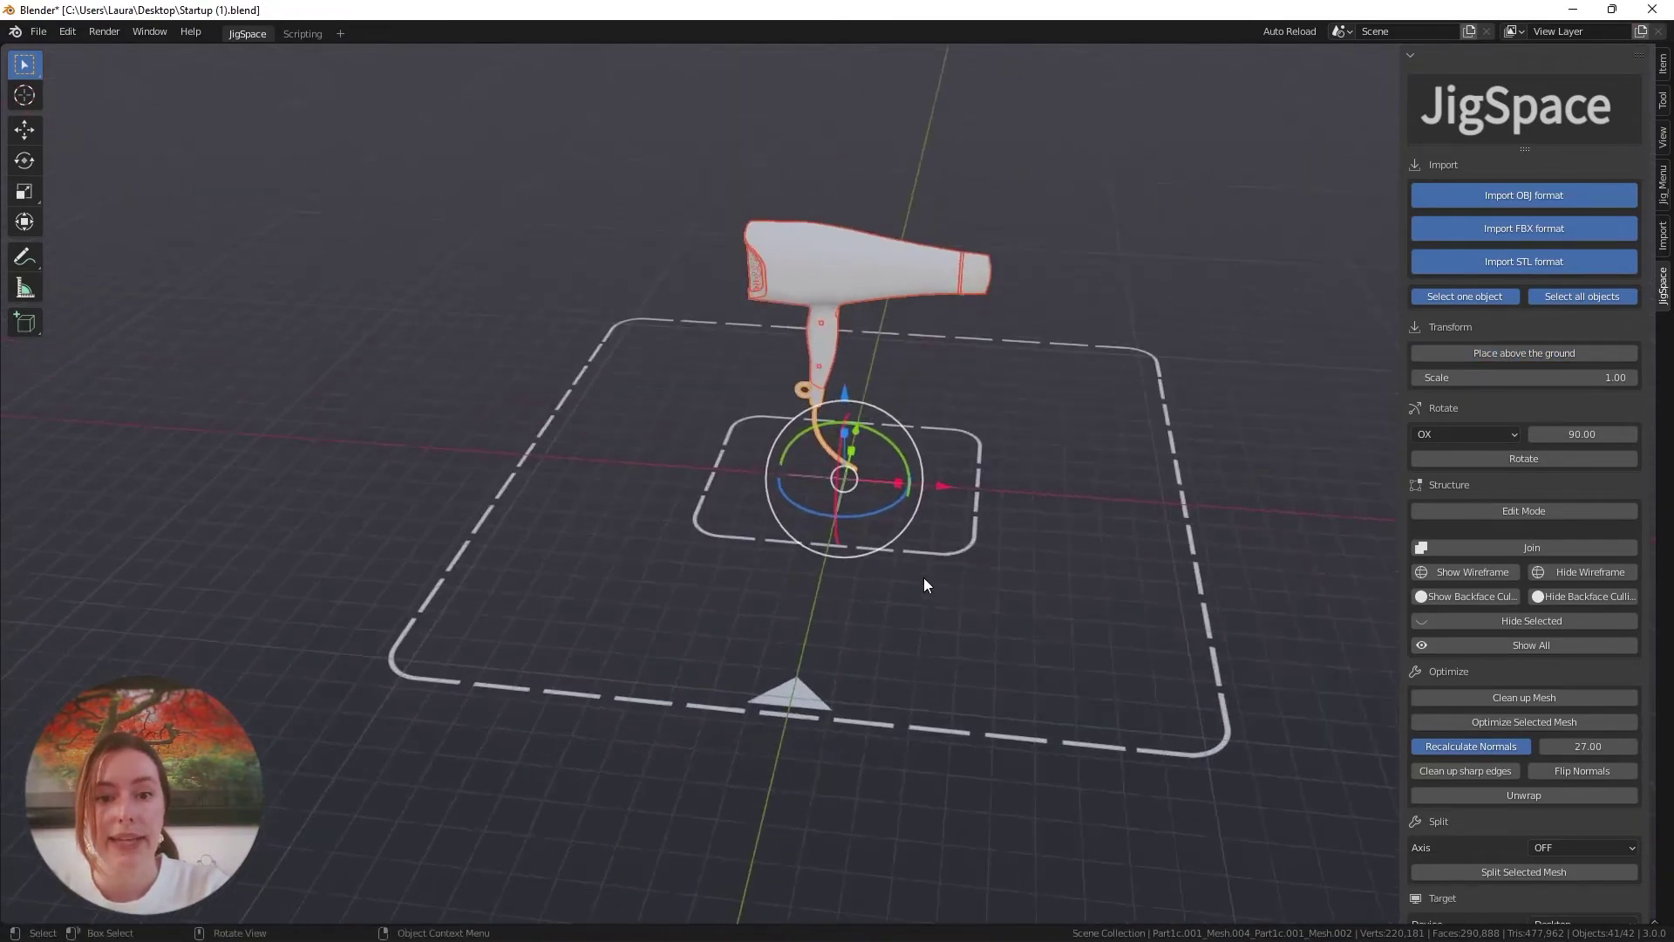
- Zoom and orbit around the raised hairdryer to check it sits above the ground
{"action": "scroll", "coordinate": [933, 583], "scroll_direction": "up", "scroll_amount": 1}
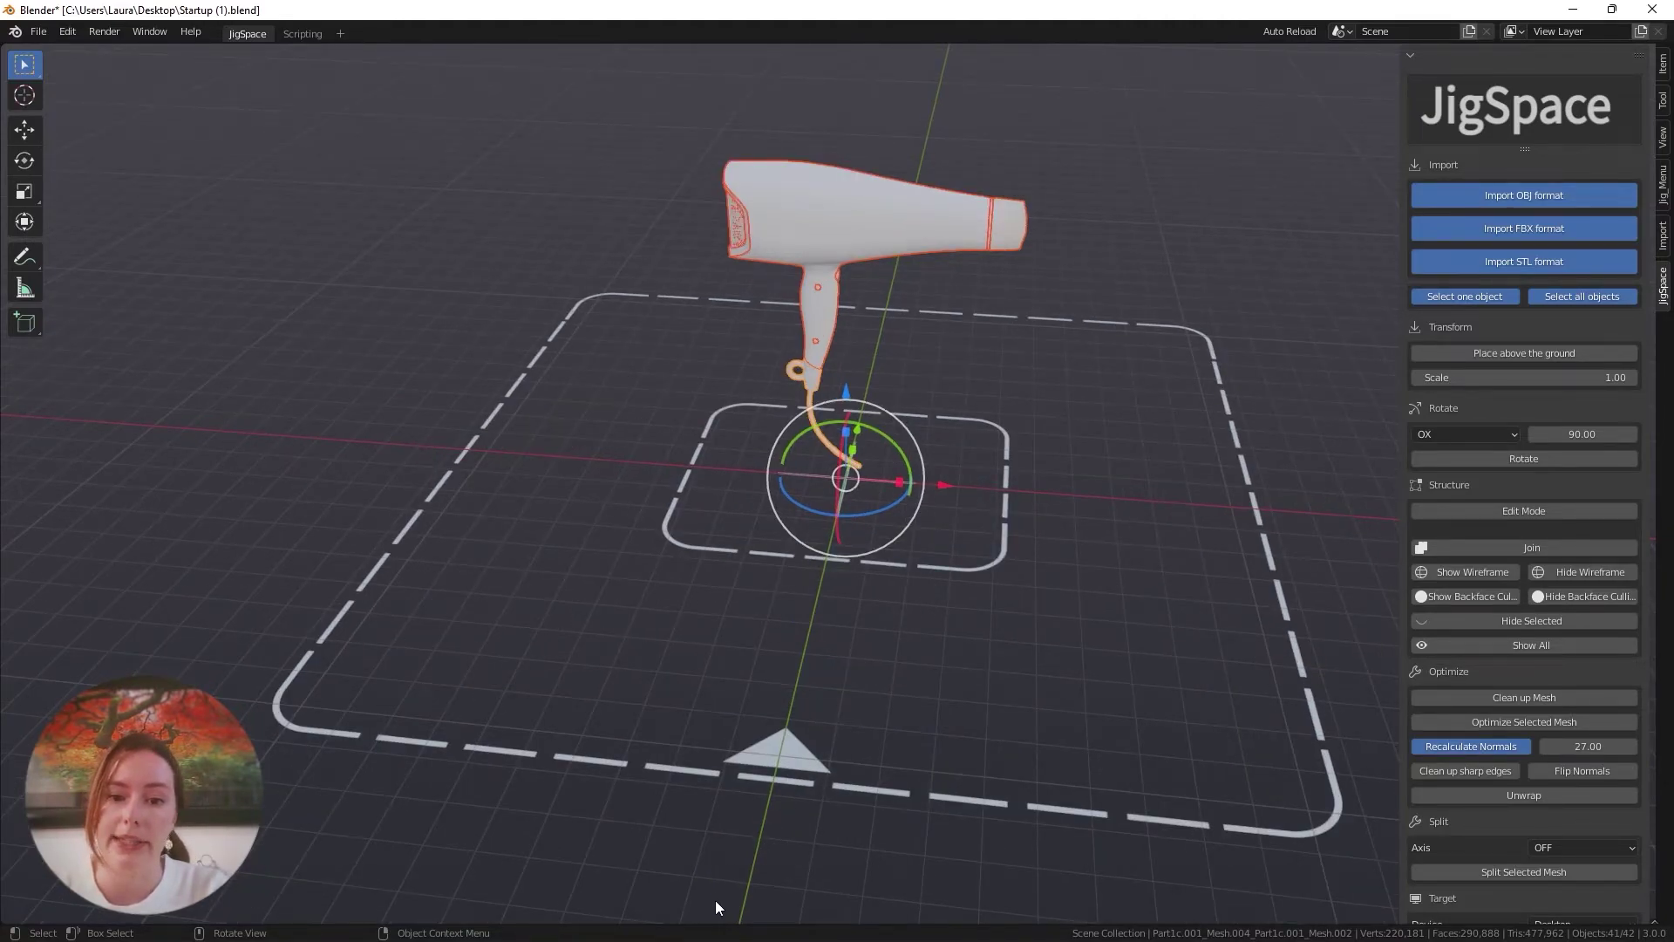
{"action": "middle_click_drag", "start_coordinate": [1042, 548], "coordinate": [740, 448]}
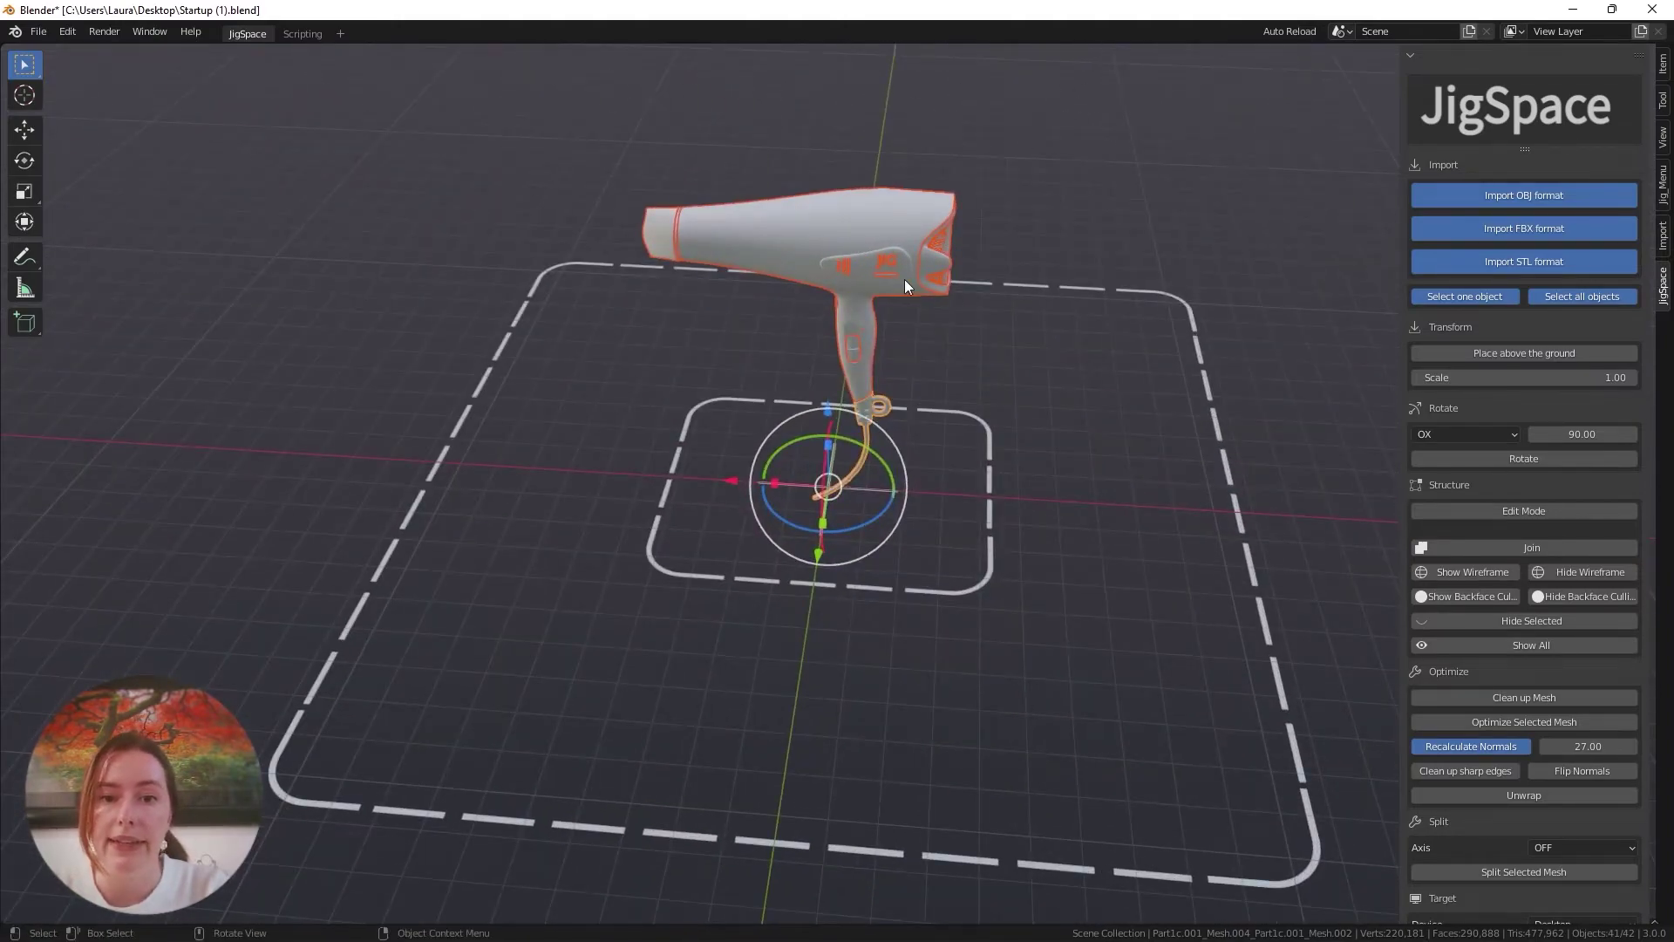
{"action": "middle_click_drag", "start_coordinate": [855, 305], "coordinate": [1003, 417]}
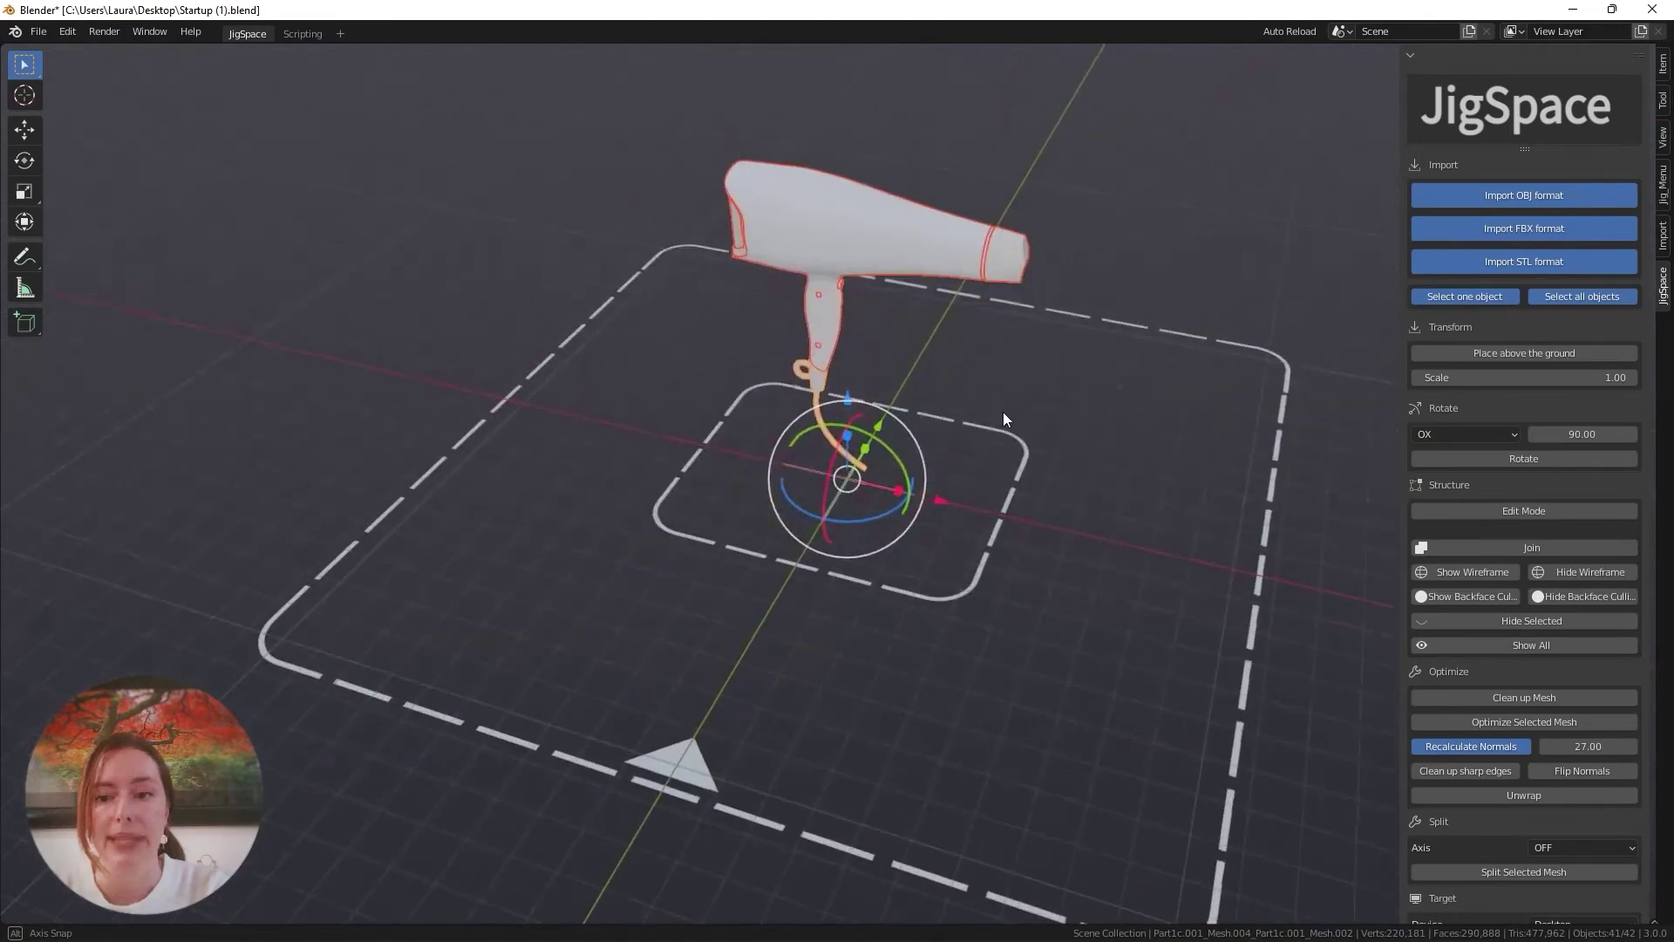
- Rotate the hairdryer 180° around the Z axis so it faces the other way
{"action": "left_click", "coordinate": [1503, 435]}
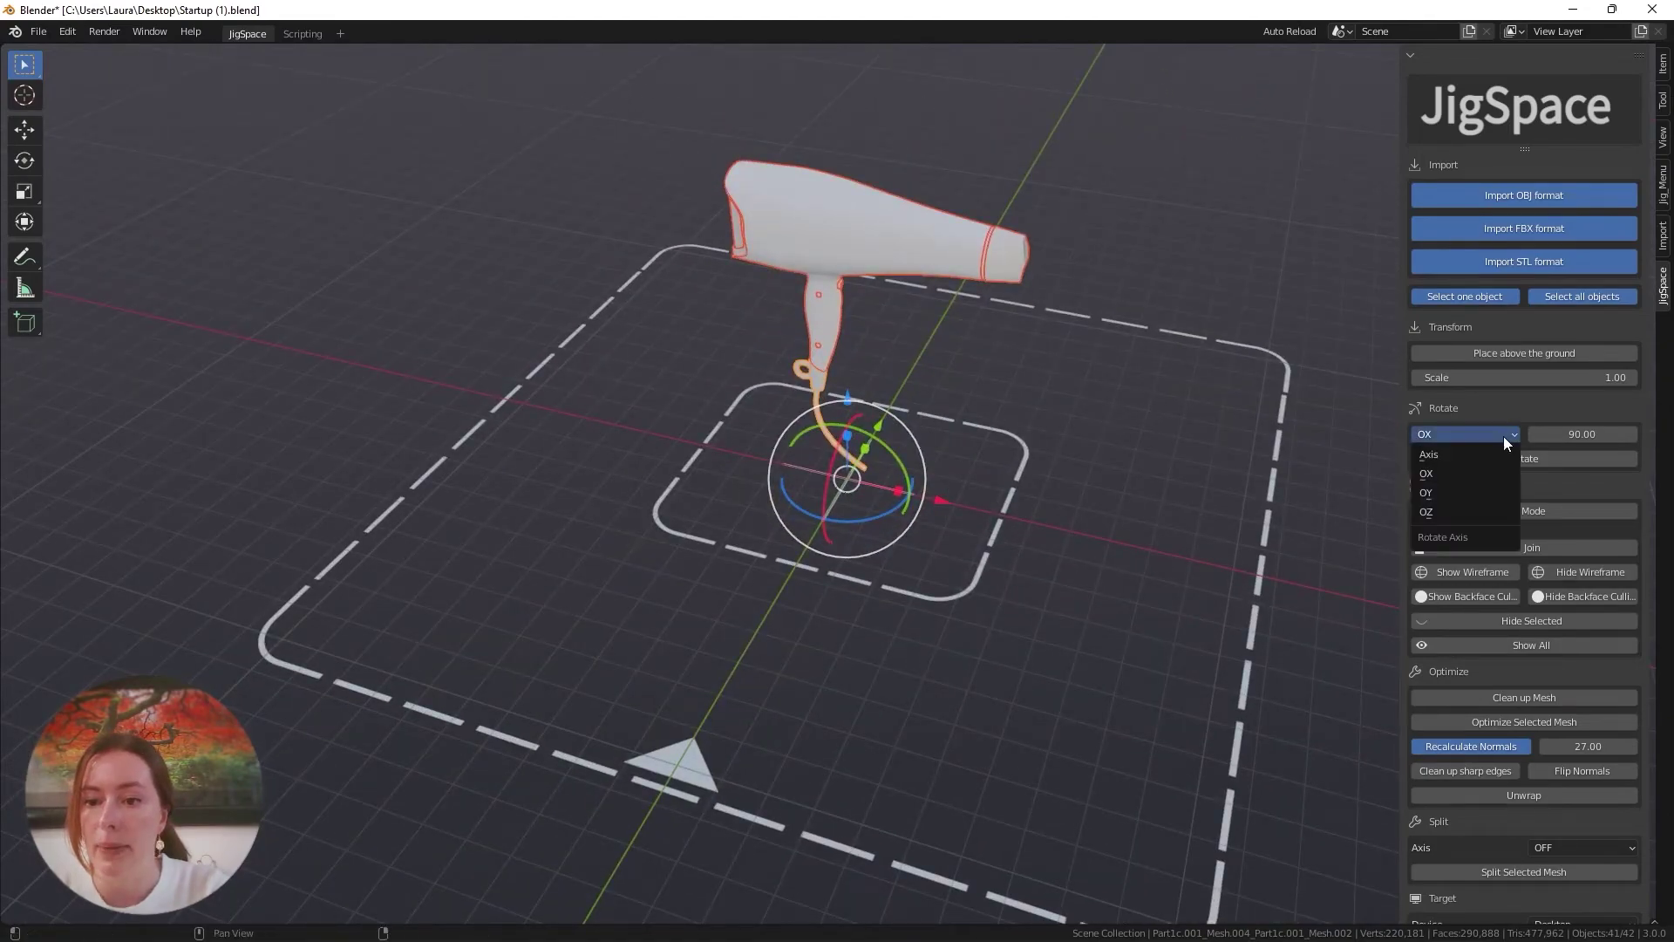
{"action": "left_click", "coordinate": [1440, 511]}
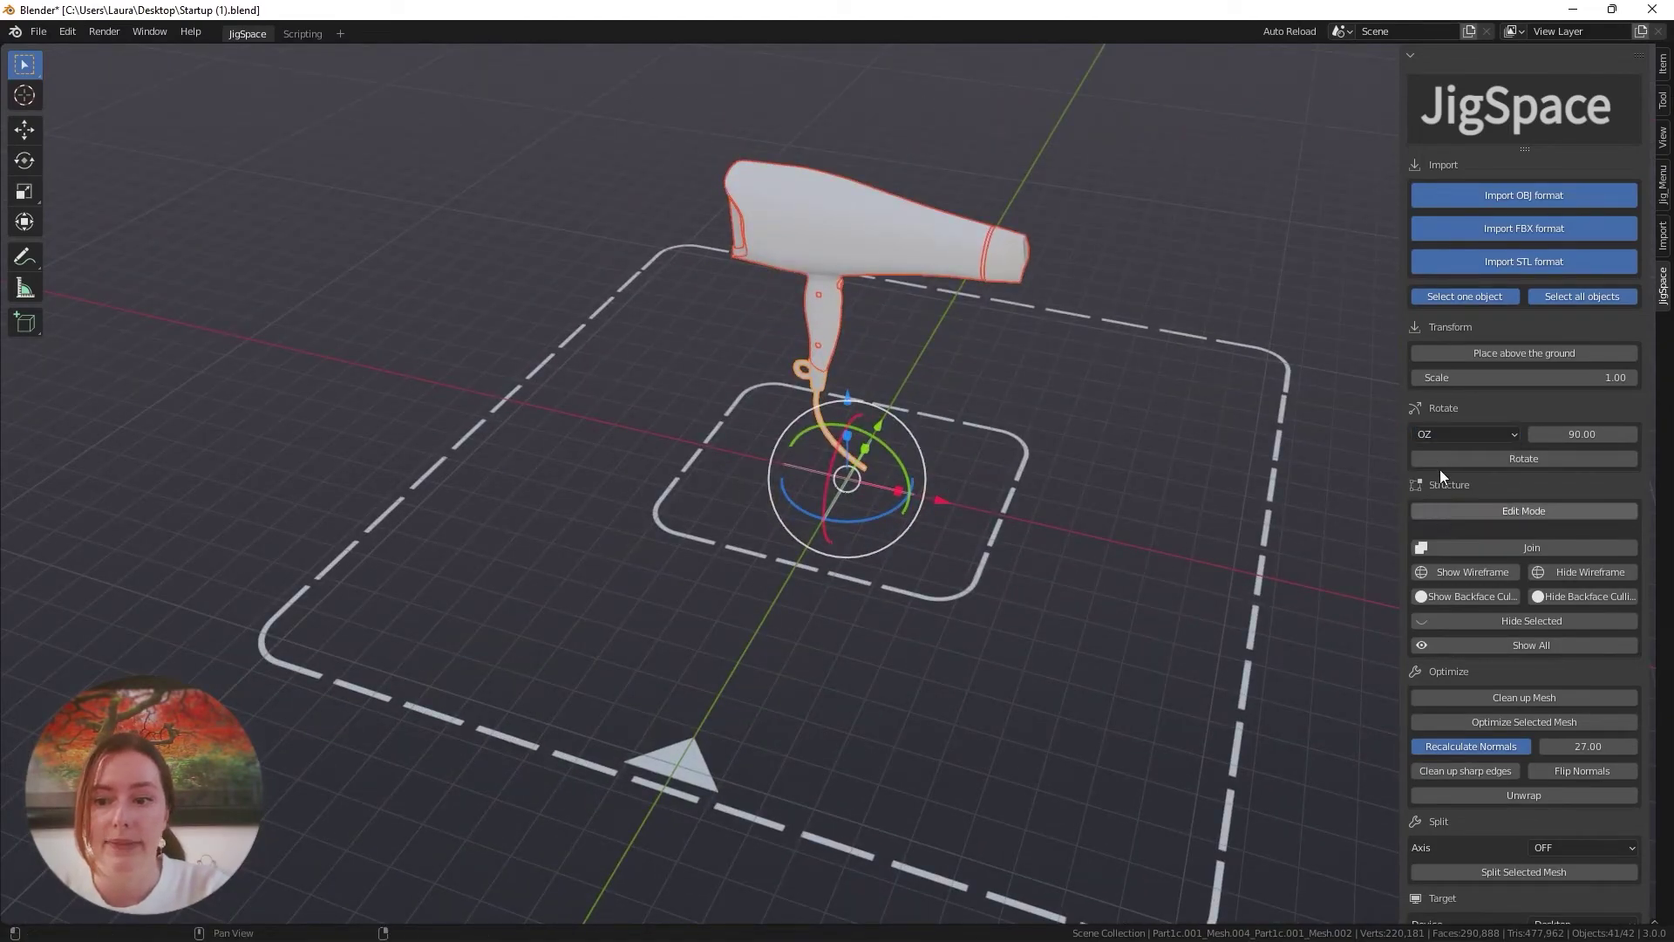
{"action": "left_click", "coordinate": [1595, 435]}
{"action": "type", "text": "1"}
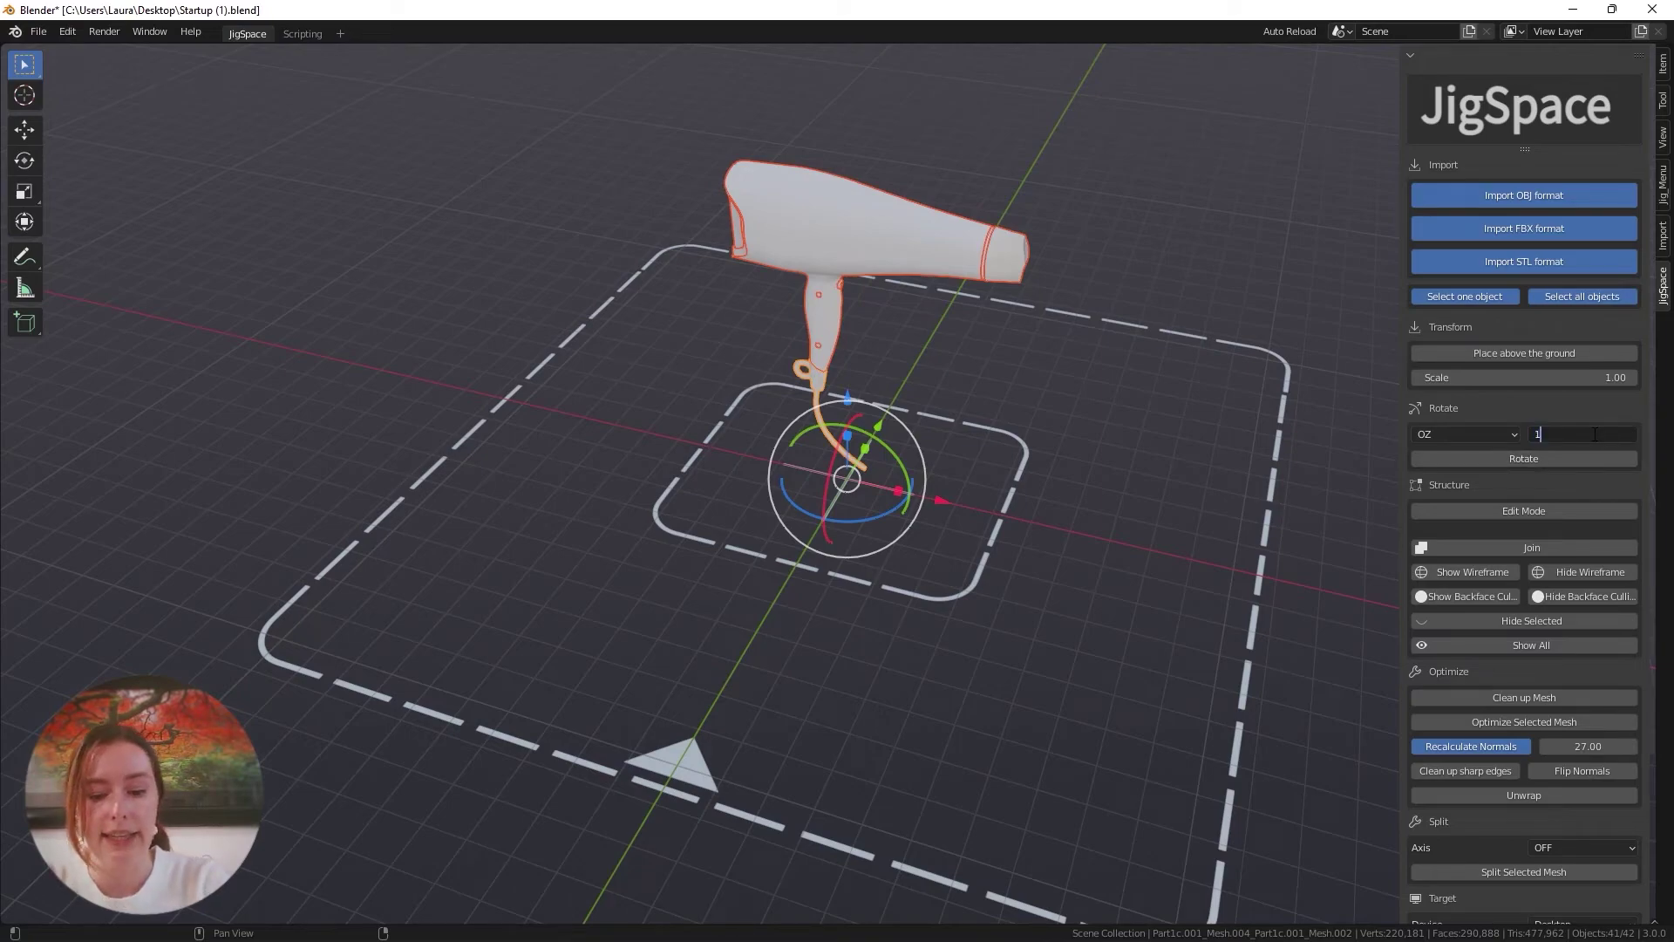
{"action": "type", "text": "80"}
{"action": "key", "text": "Return"}
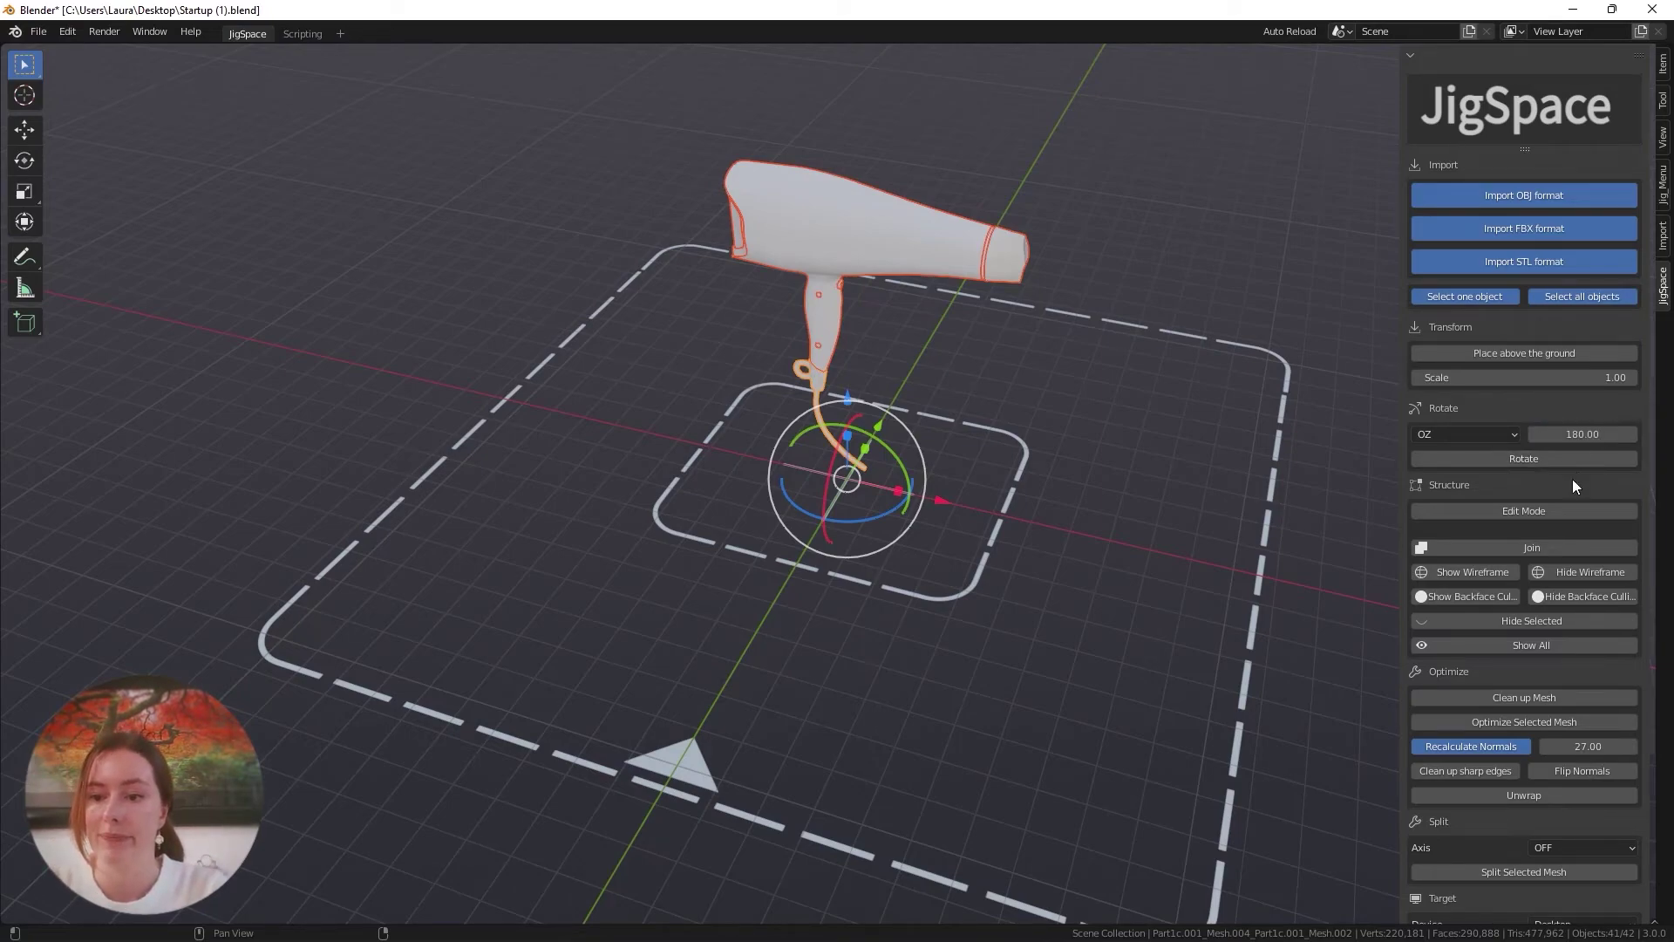
{"action": "left_click", "coordinate": [1562, 464]}
{"action": "middle_click_drag", "start_coordinate": [1029, 518], "coordinate": [973, 614]}
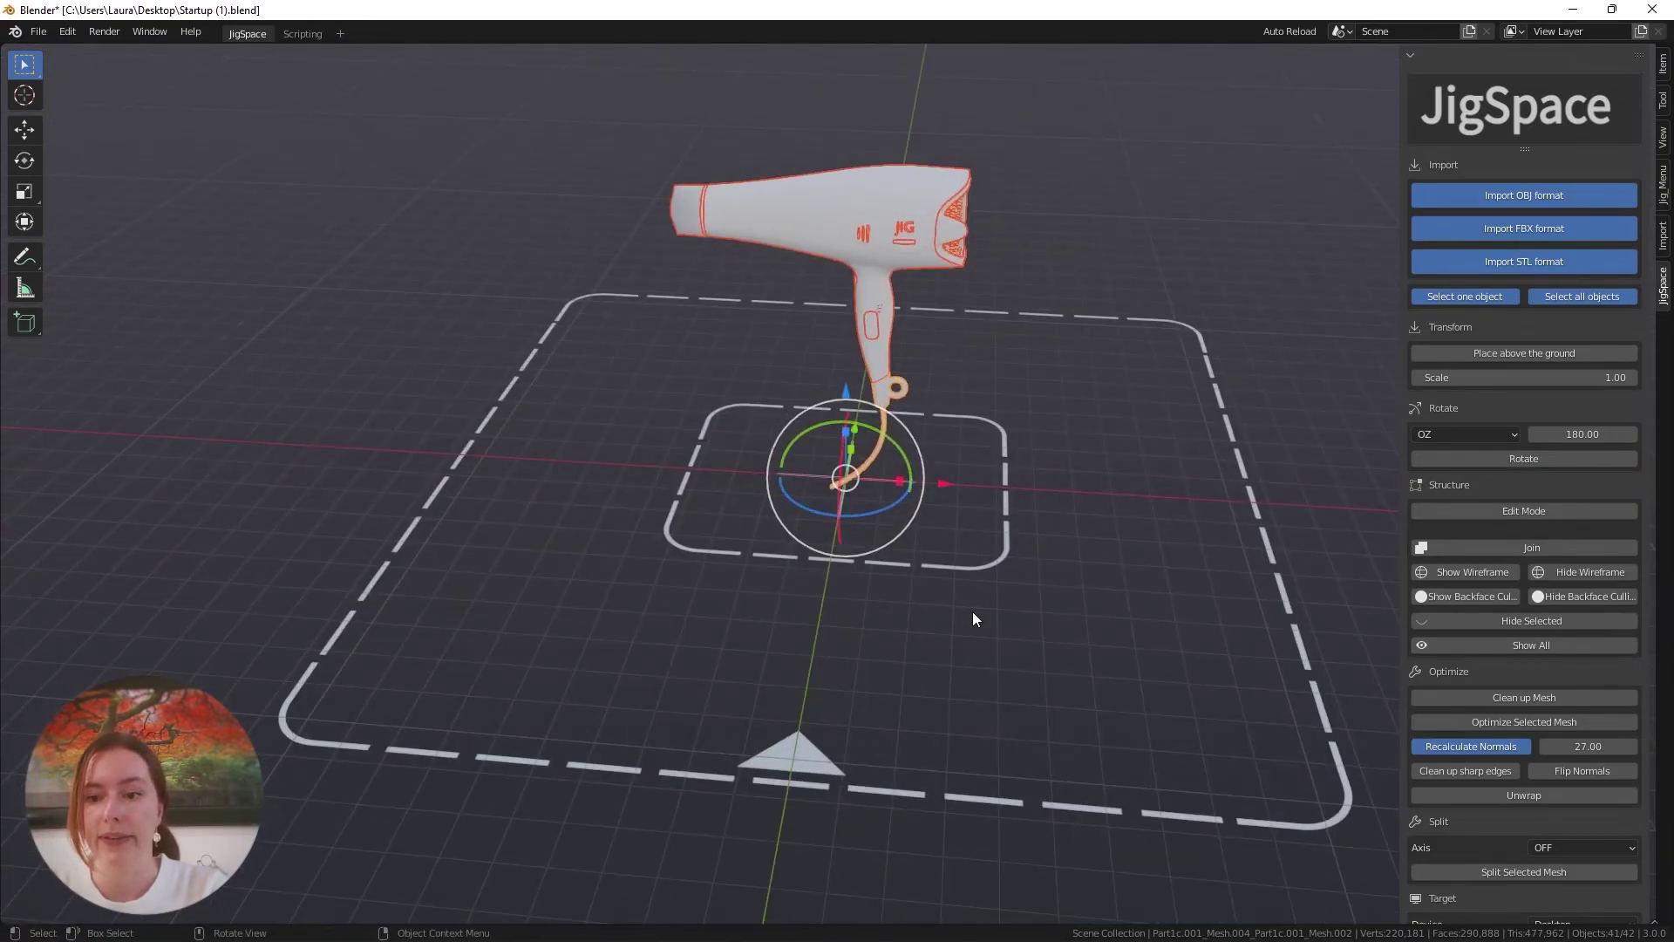
{"action": "middle_click_drag", "start_coordinate": [907, 506], "coordinate": [925, 512]}
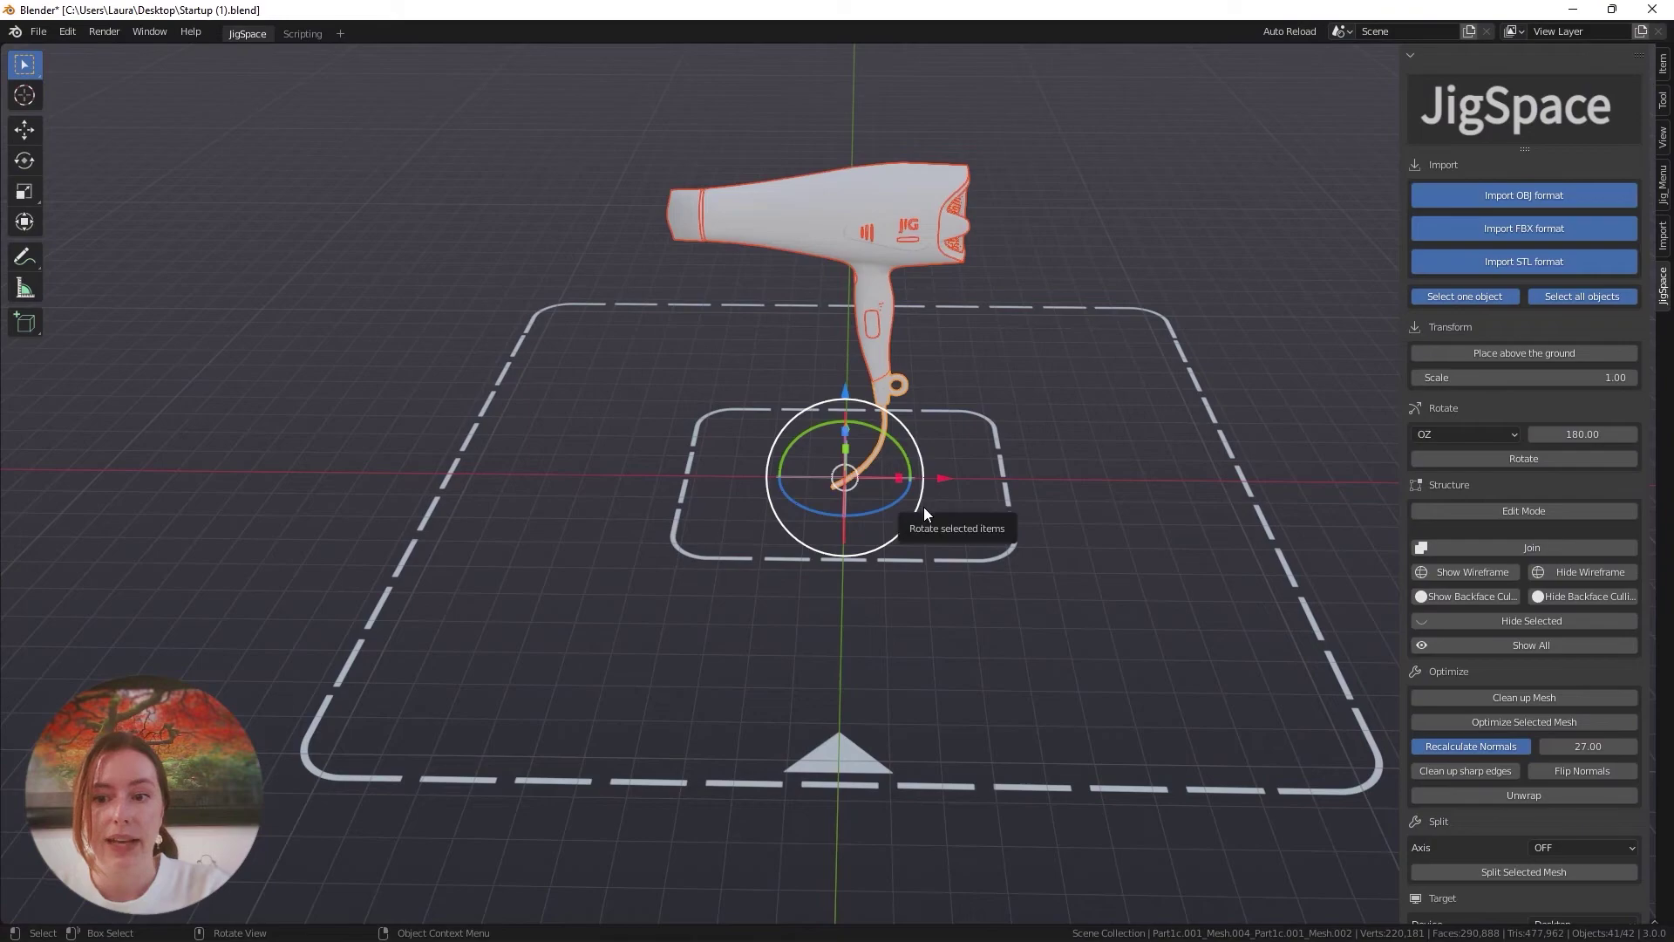
- Enter .5 in the JigSpace Scale field to shrink the hairdryer to 0.50
{"action": "middle_click_drag", "start_coordinate": [955, 478], "coordinate": [933, 532]}
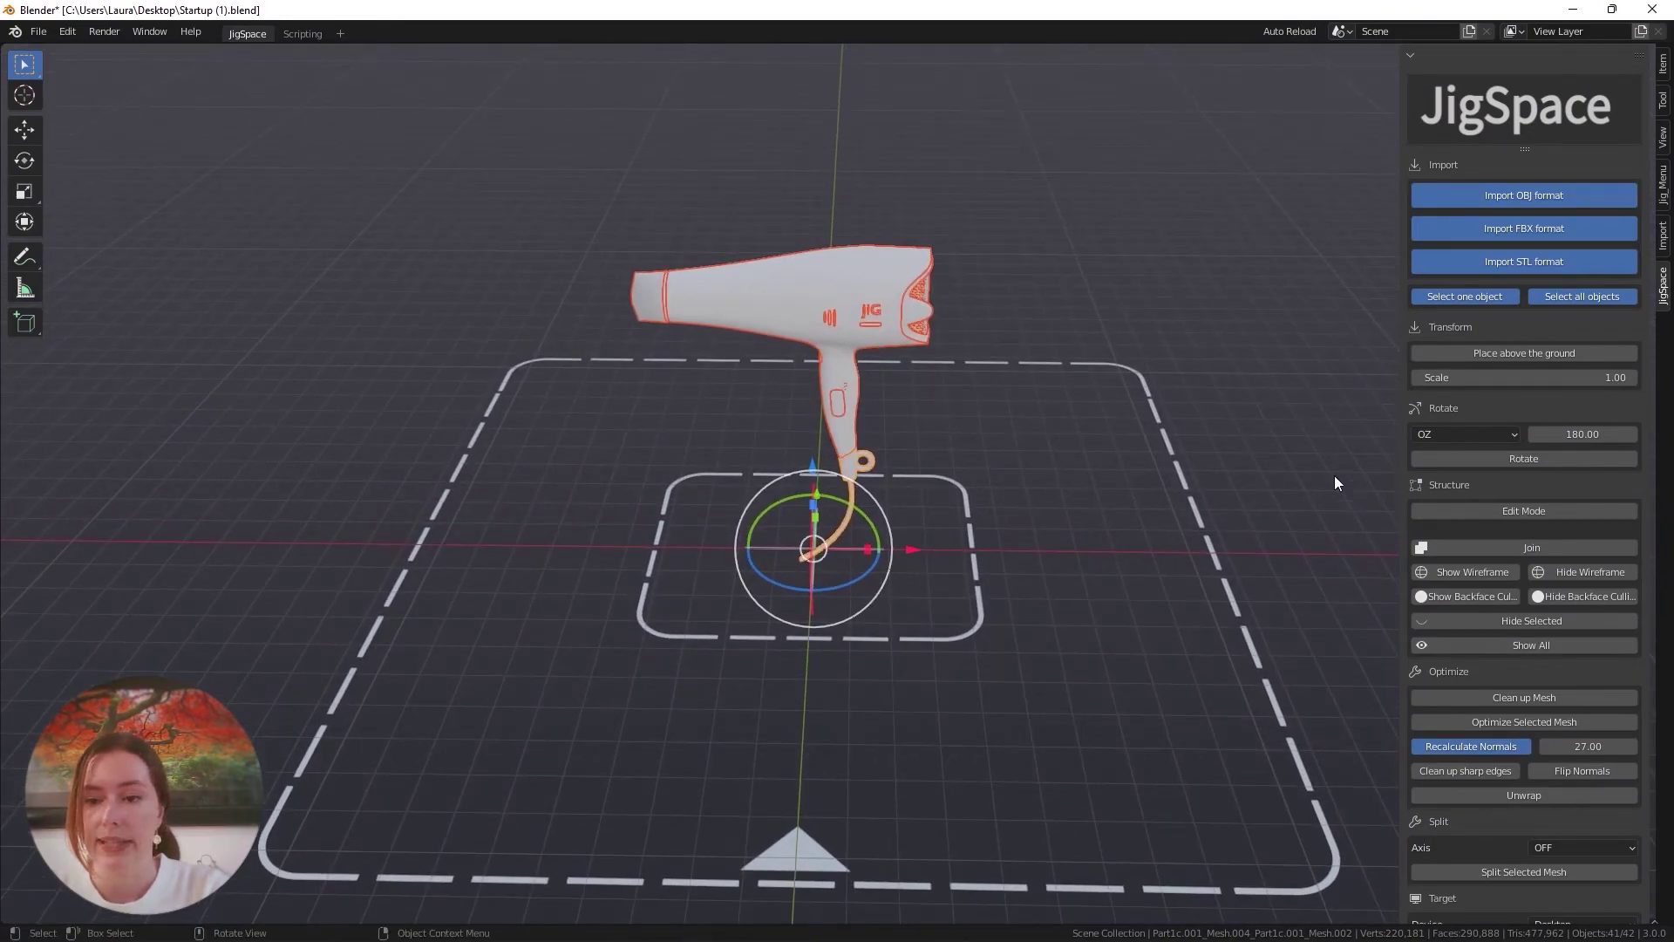
{"action": "left_click", "coordinate": [1604, 378]}
{"action": "key", "text": "BackSpace"}
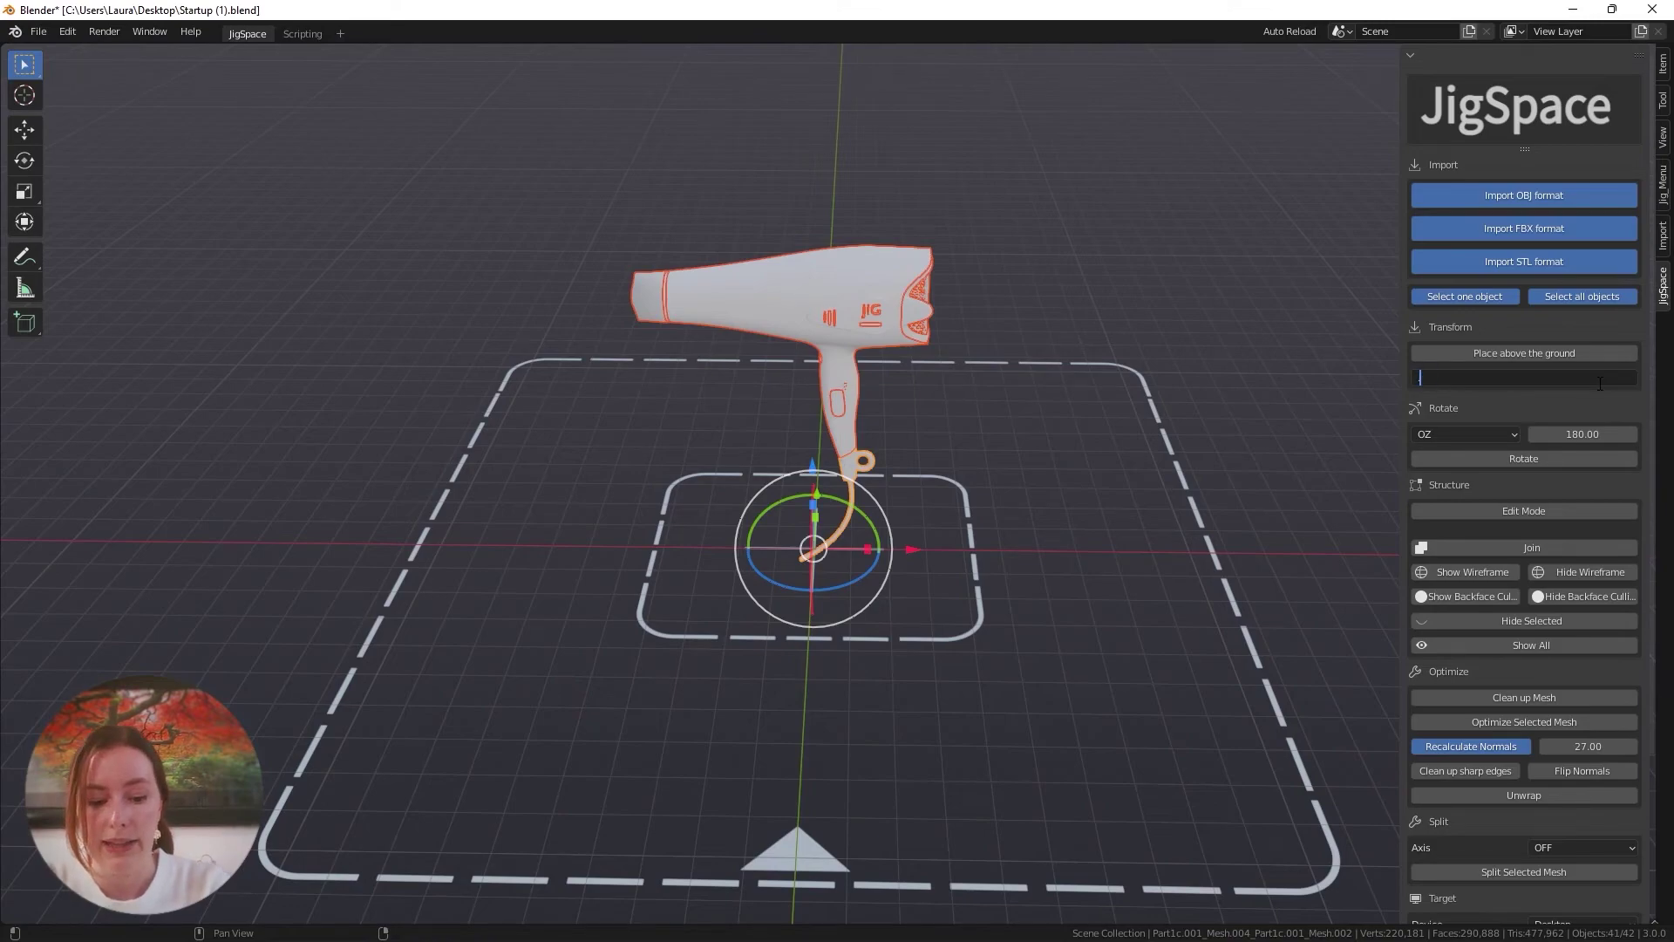
{"action": "type", "text": ".5"}
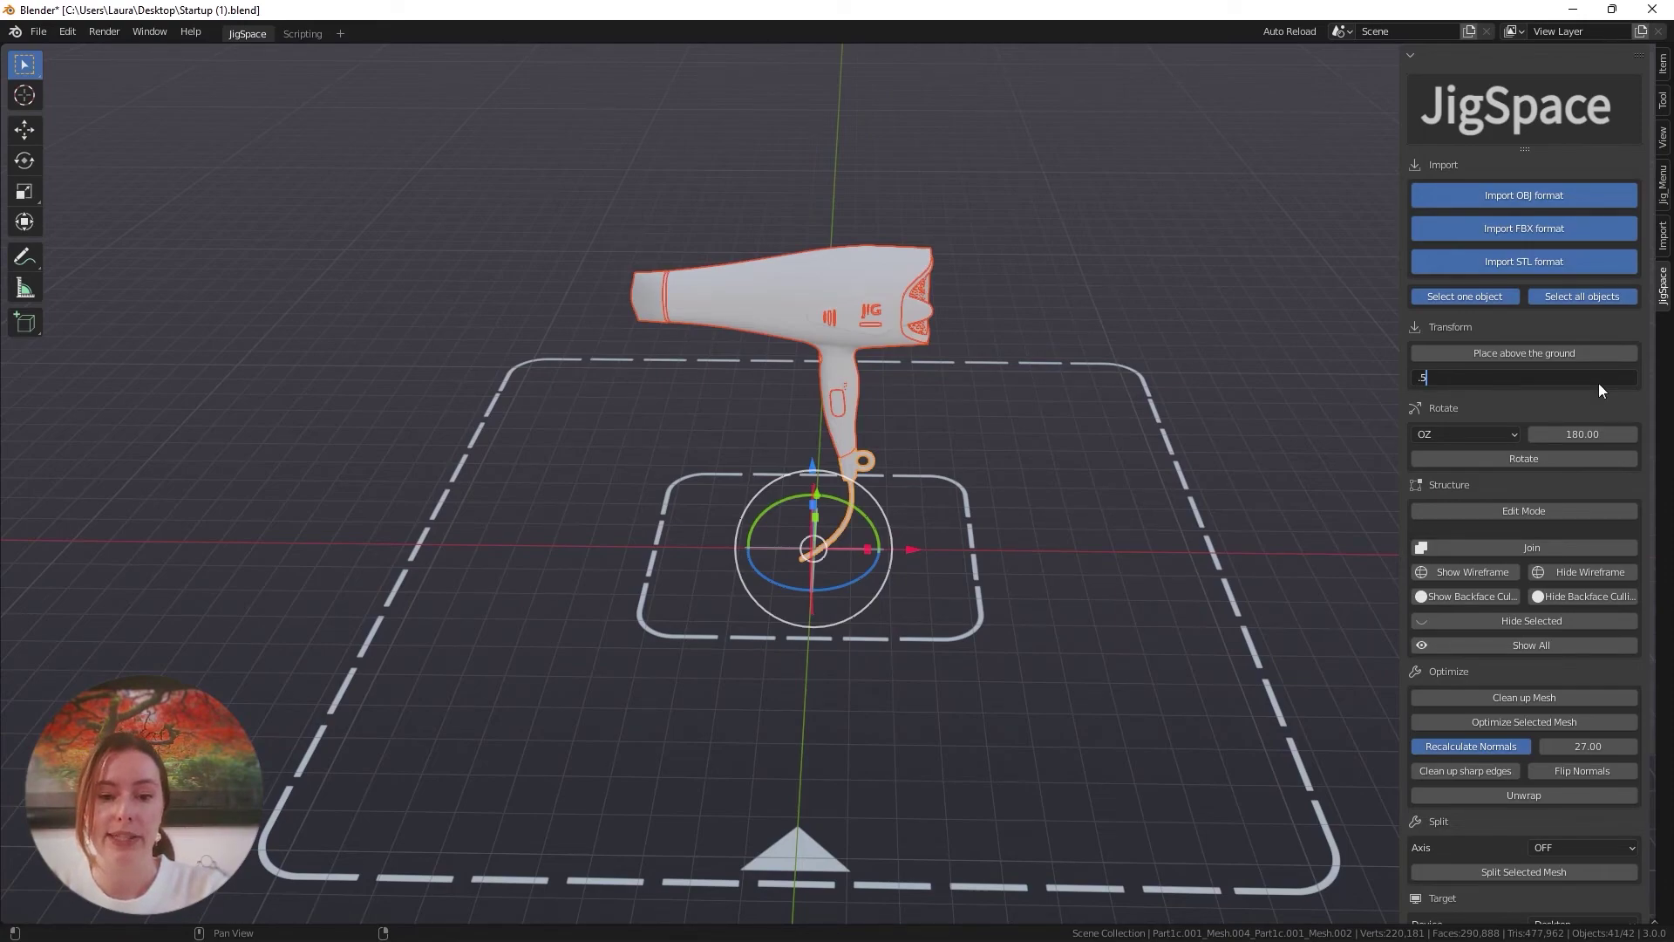
{"action": "key", "text": "Return"}
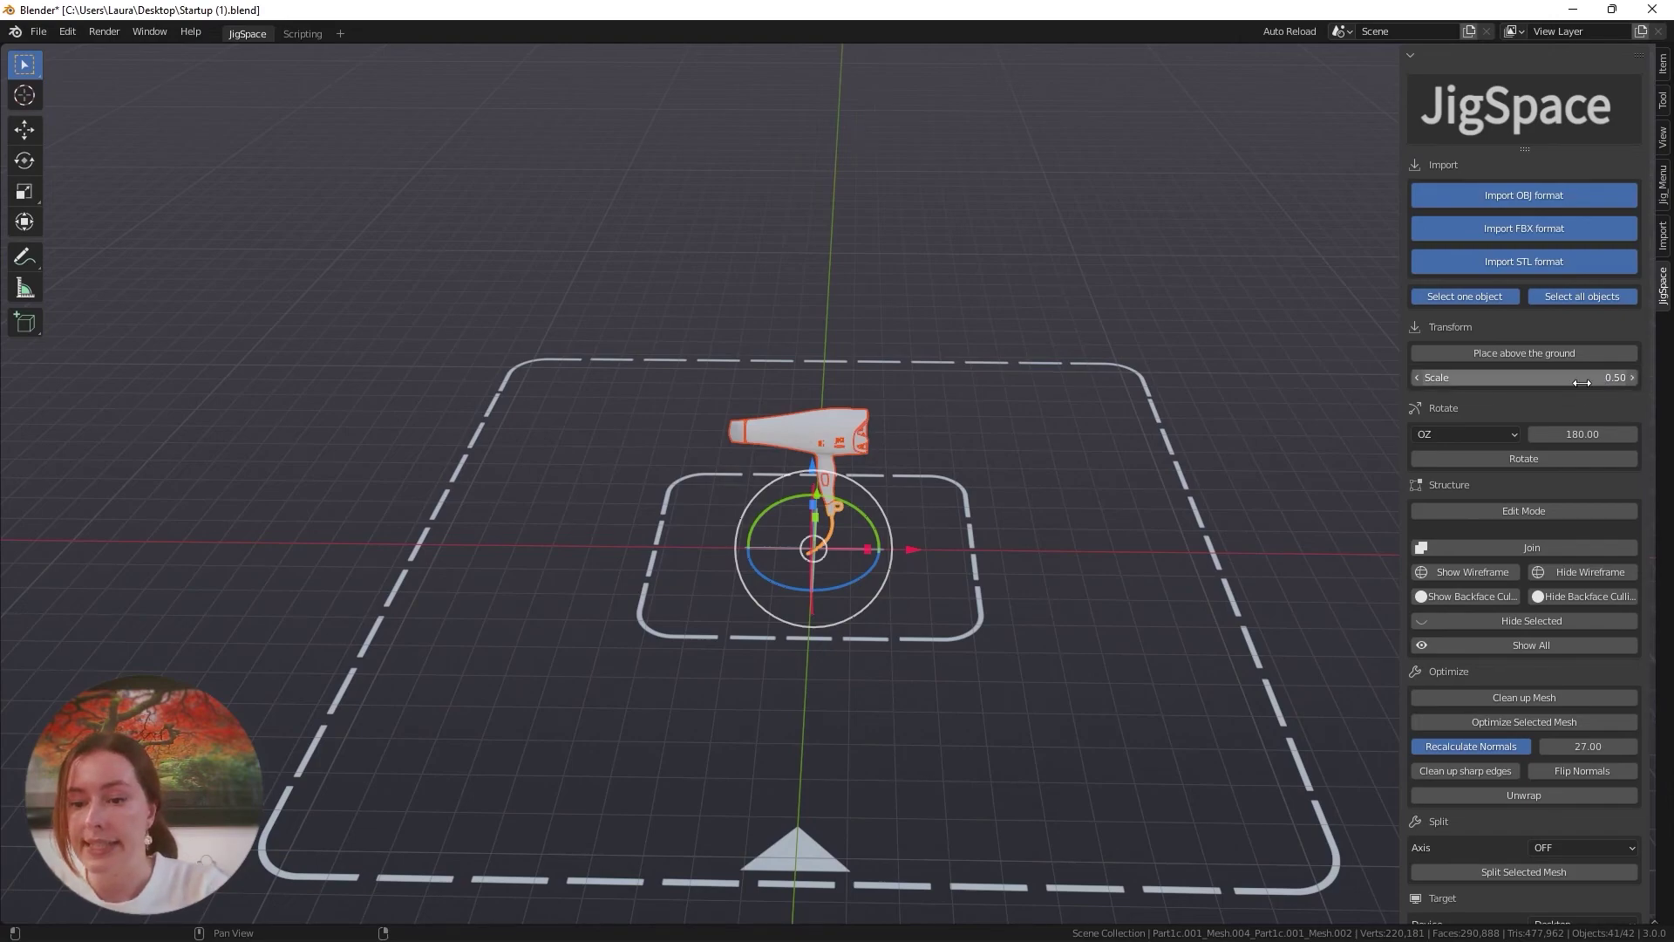
- Replace the 0.5 scale entry with 2, leaving it unconfirmed
{"action": "left_click", "coordinate": [1524, 378]}
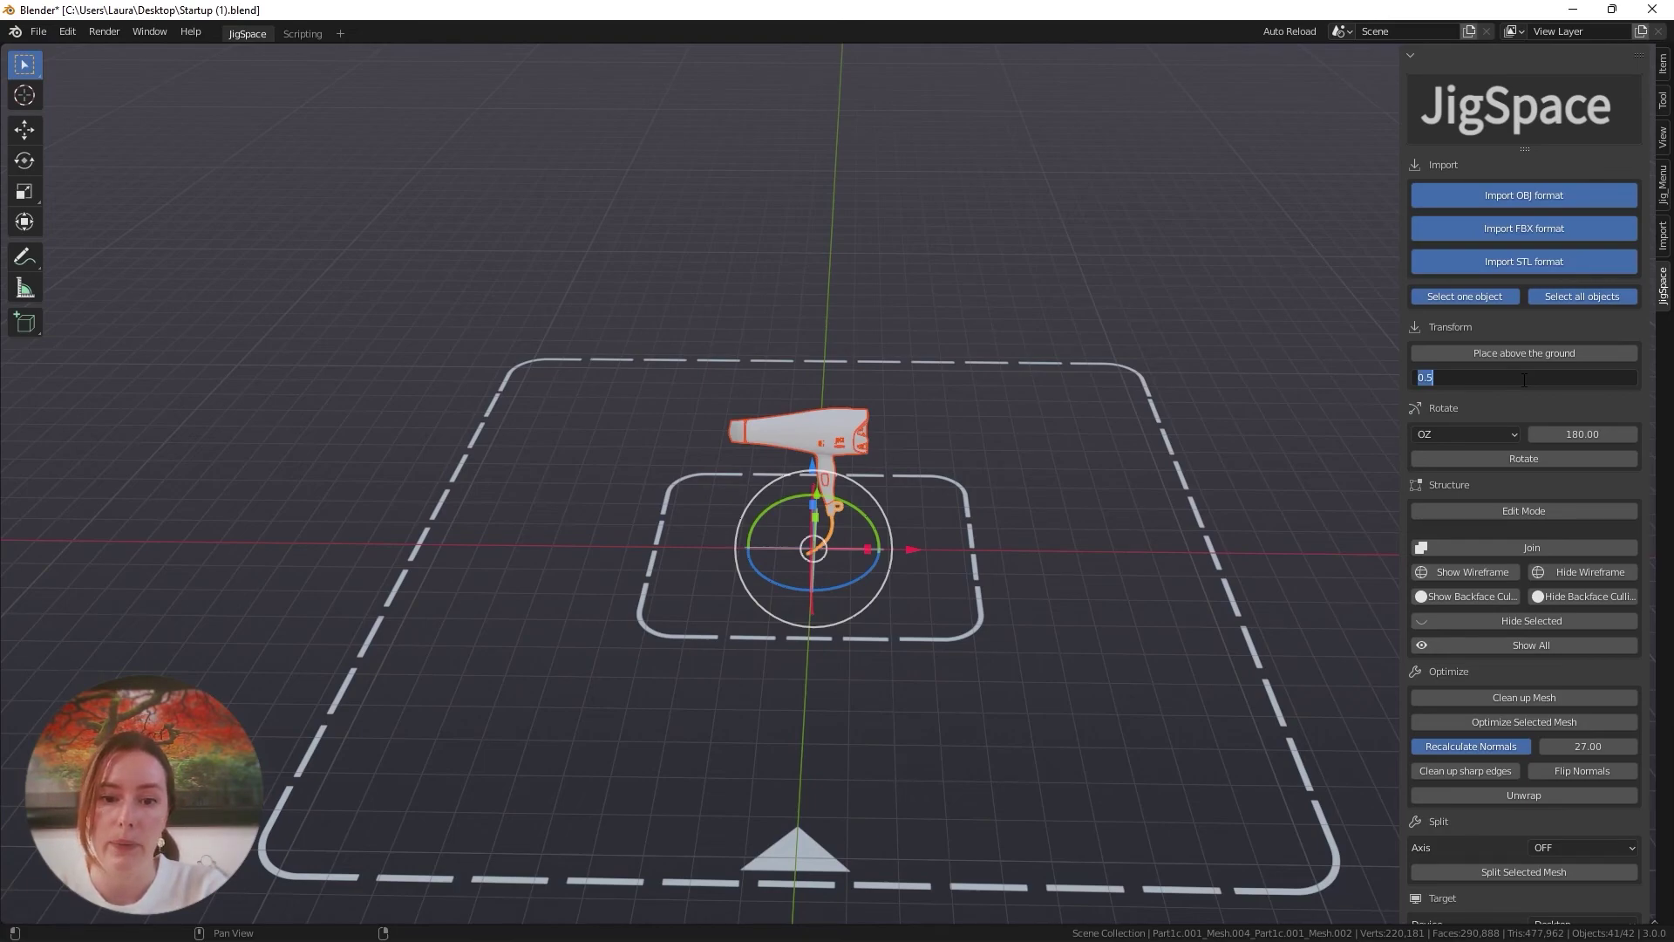
{"action": "key", "text": "BackSpace"}
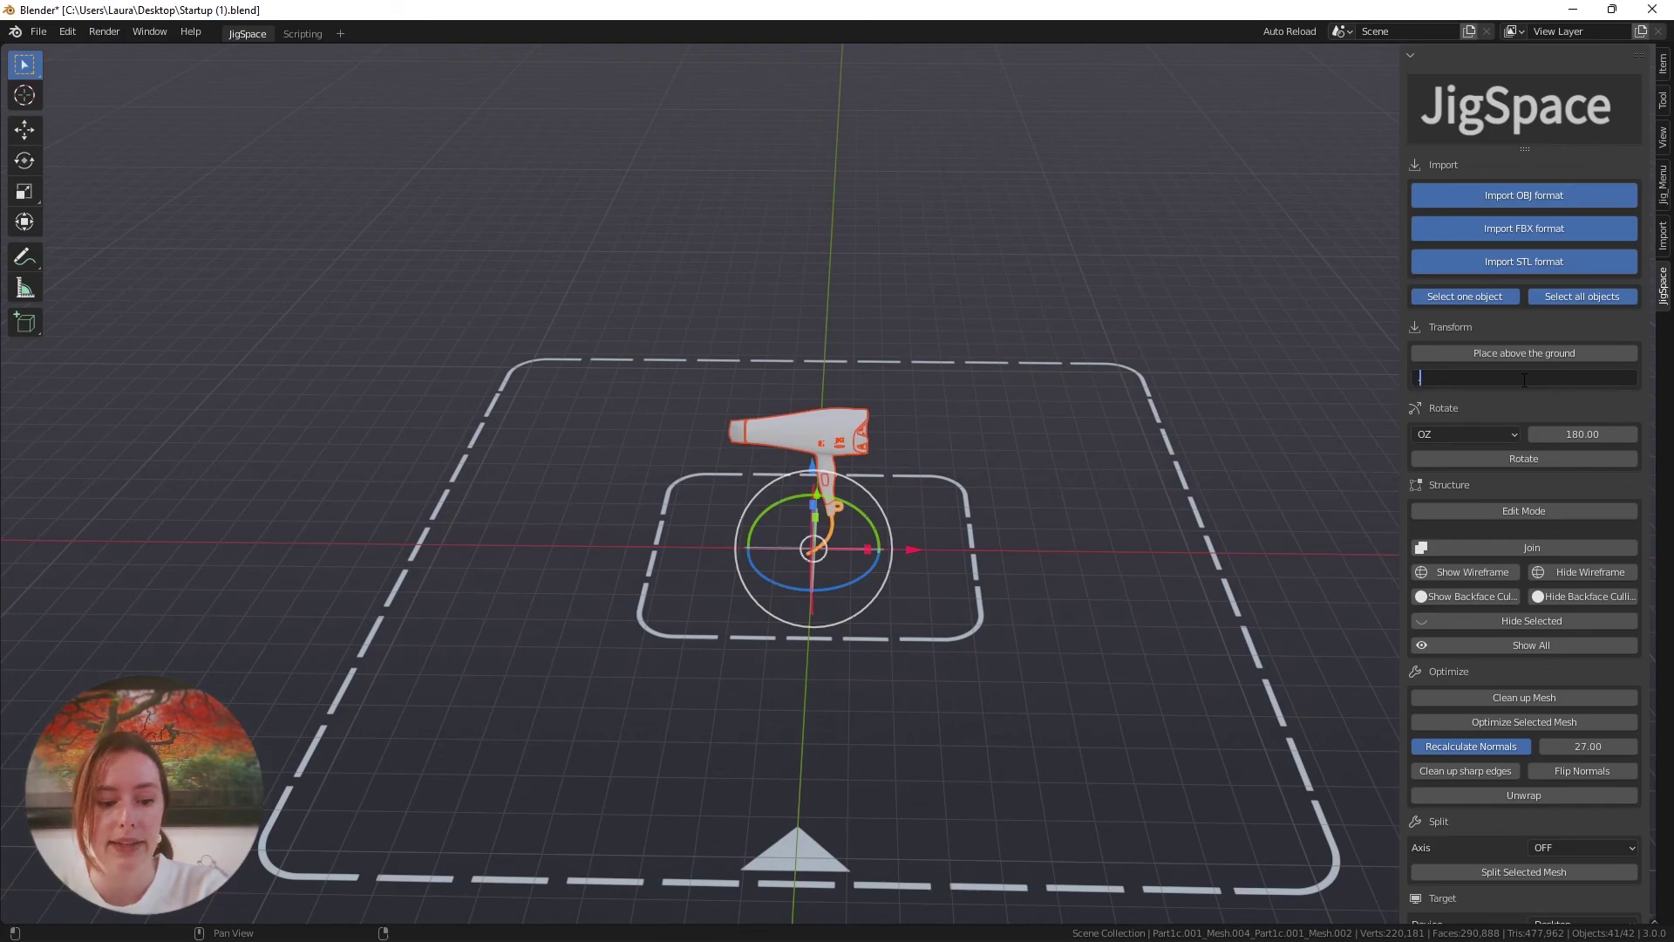
{"action": "type", "text": "2"}
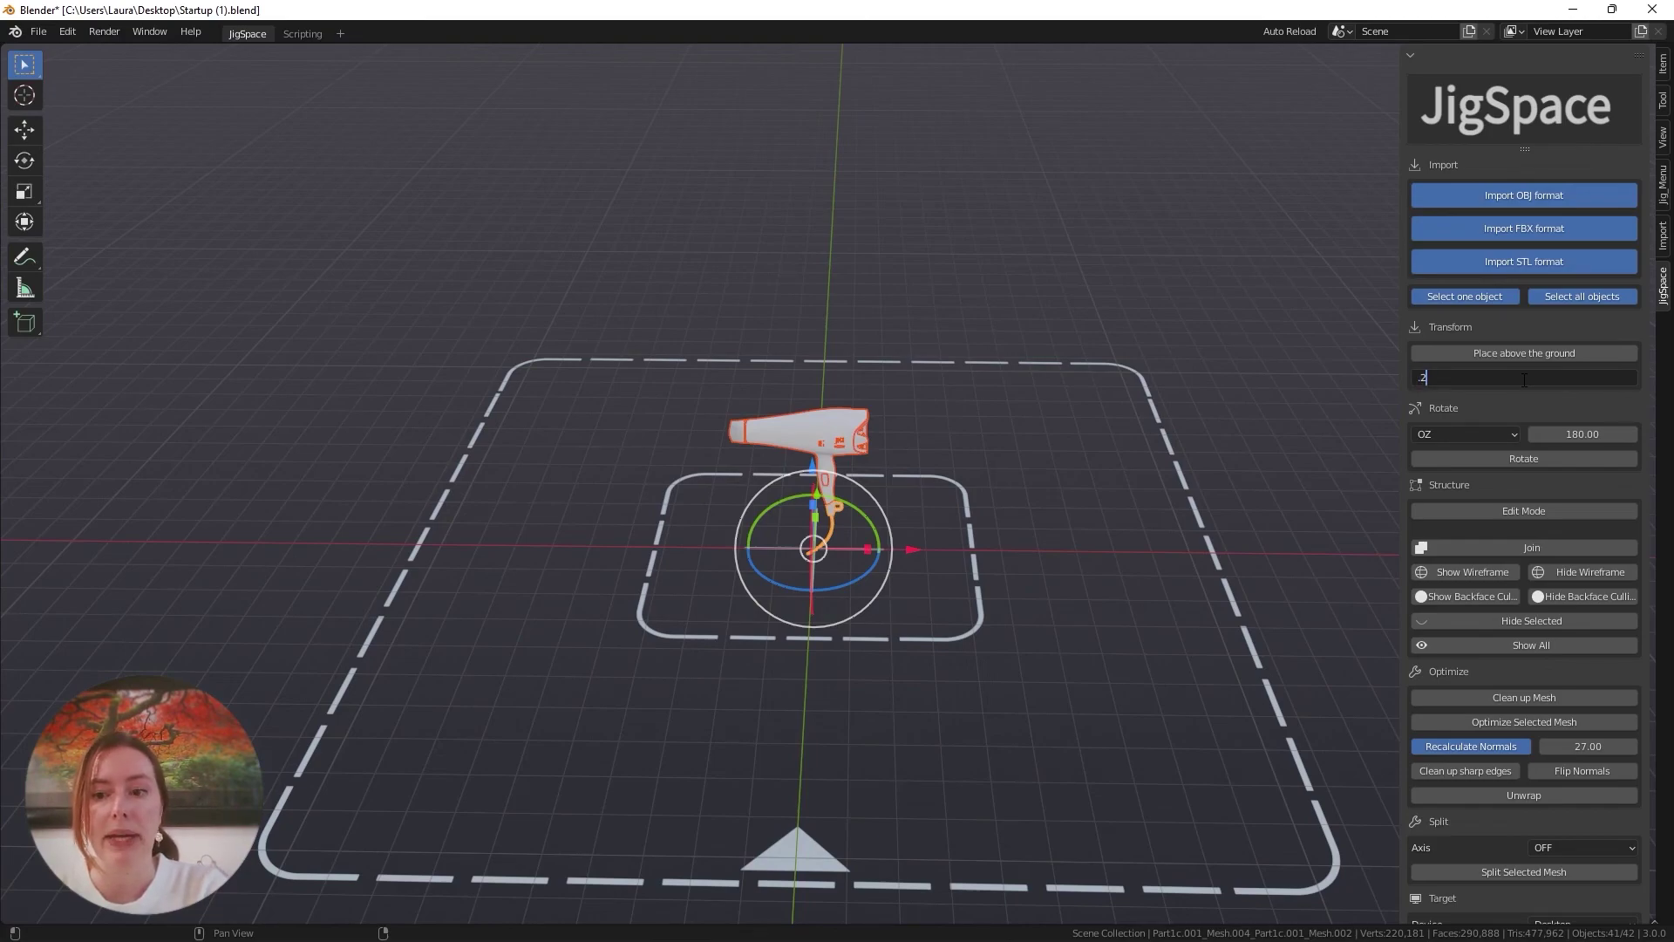